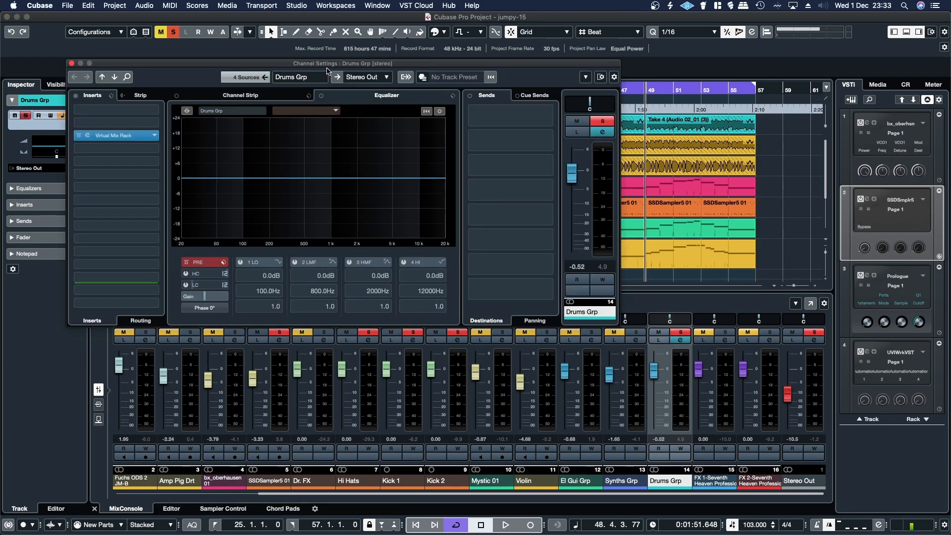
Open the Virtual Mix Rack insert of the Drums Grp channel, start playback and place its window clear of the channel meter.
left_click_drag(327, 64, 401, 90)
left_click(196, 159)
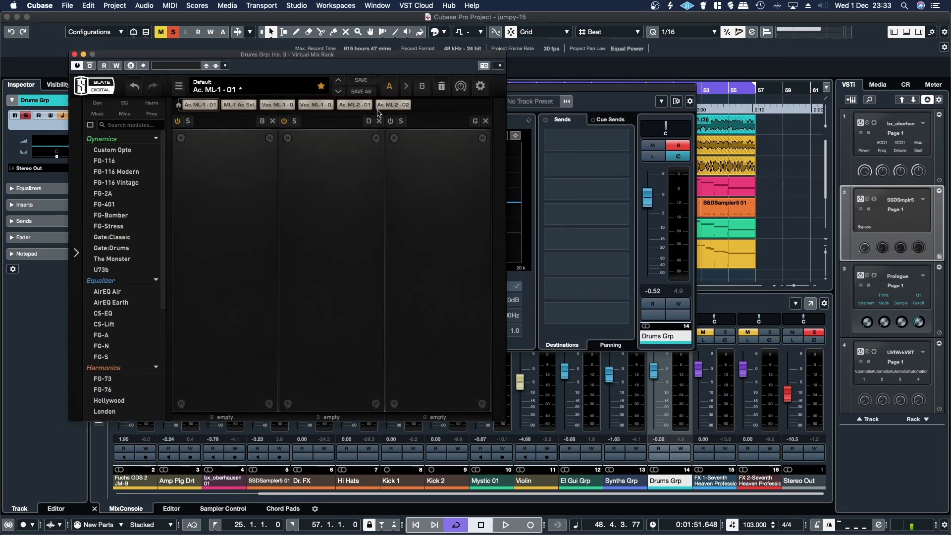
left_click_drag(297, 59, 475, 84)
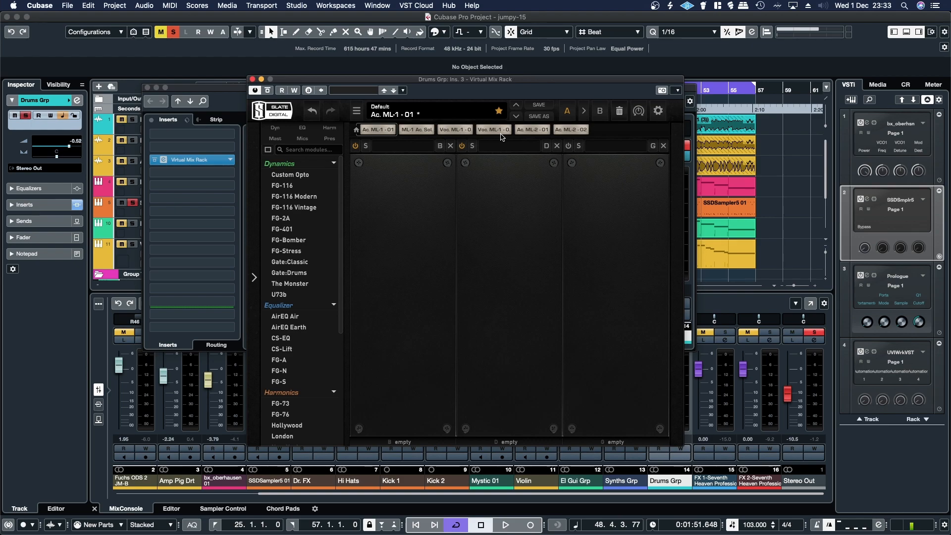
key("space")
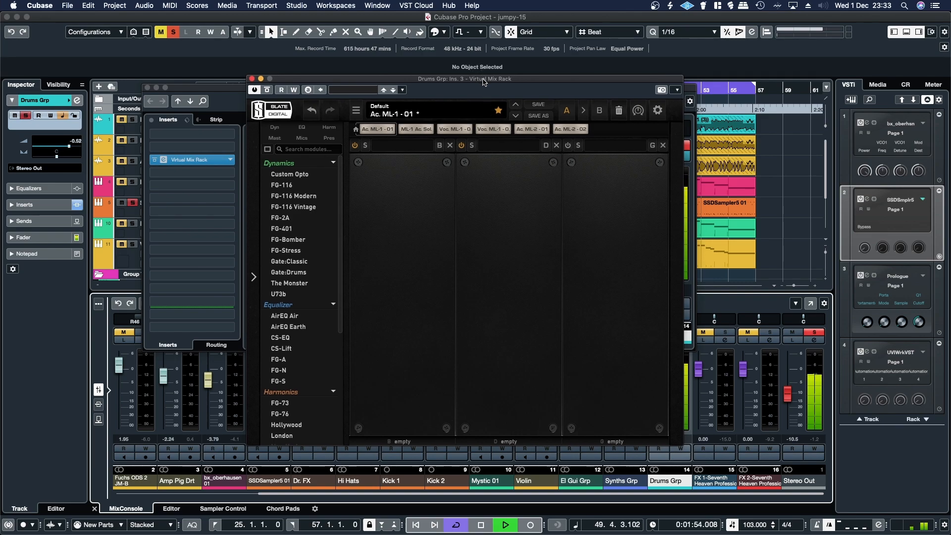
left_click_drag(484, 82, 476, 58)
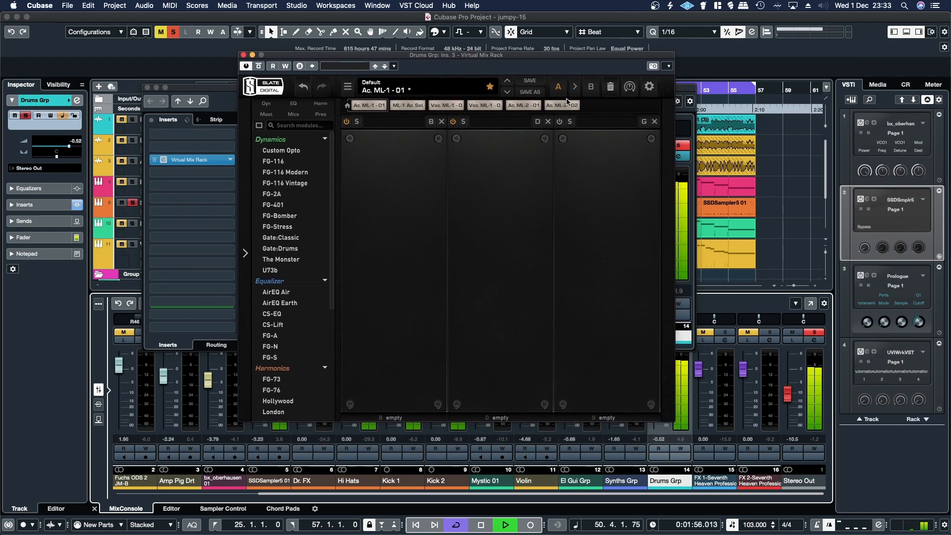
left_click_drag(549, 62, 510, 58)
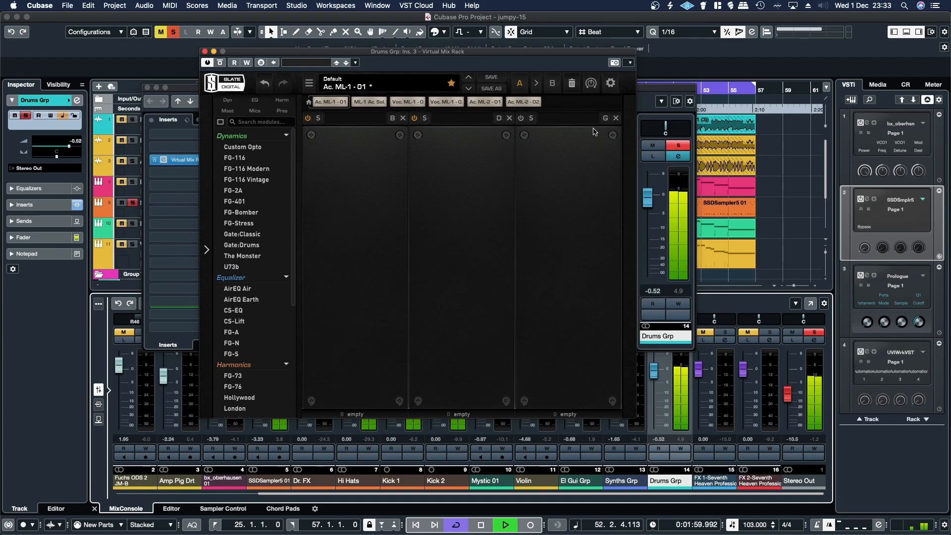
Load a VCC Channel module into the first rack slot, switch off its Group I/O and turn its input down slightly.
scroll(244, 304, "down", 3)
scroll(243, 305, "down", 6)
left_click_drag(238, 317, 356, 243)
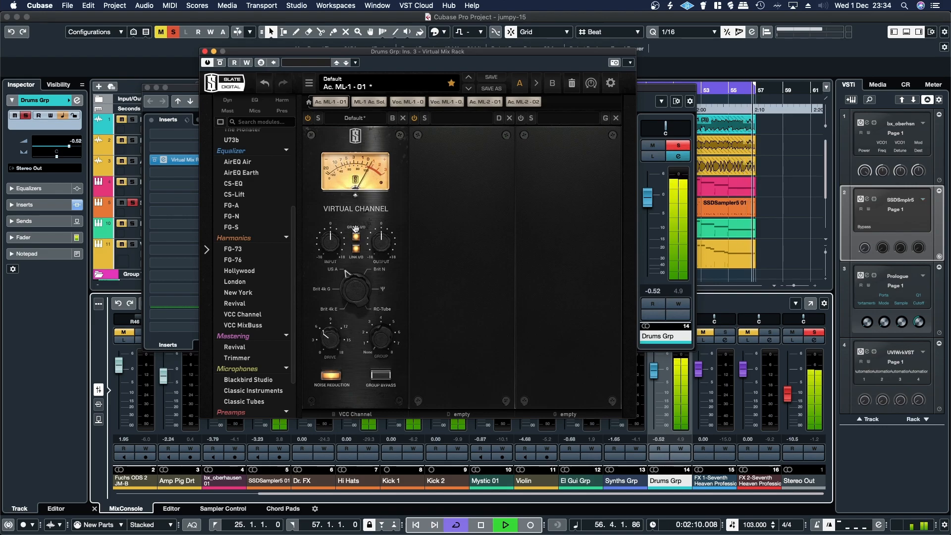
left_click(356, 228)
left_click_drag(330, 242, 330, 249)
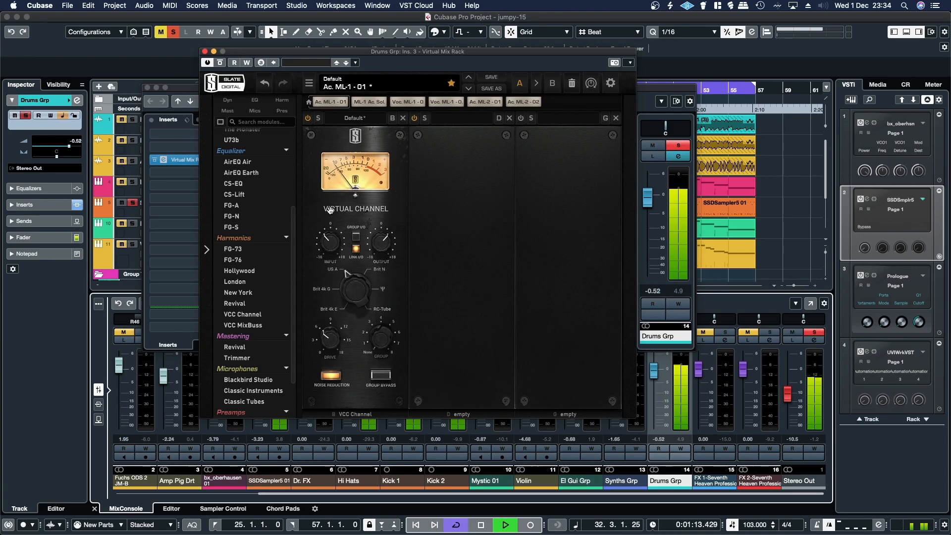
Audition the VCC Channel's console models with the input driven hard, then restore US A and bring the input back down.
left_click_drag(324, 248, 311, 144)
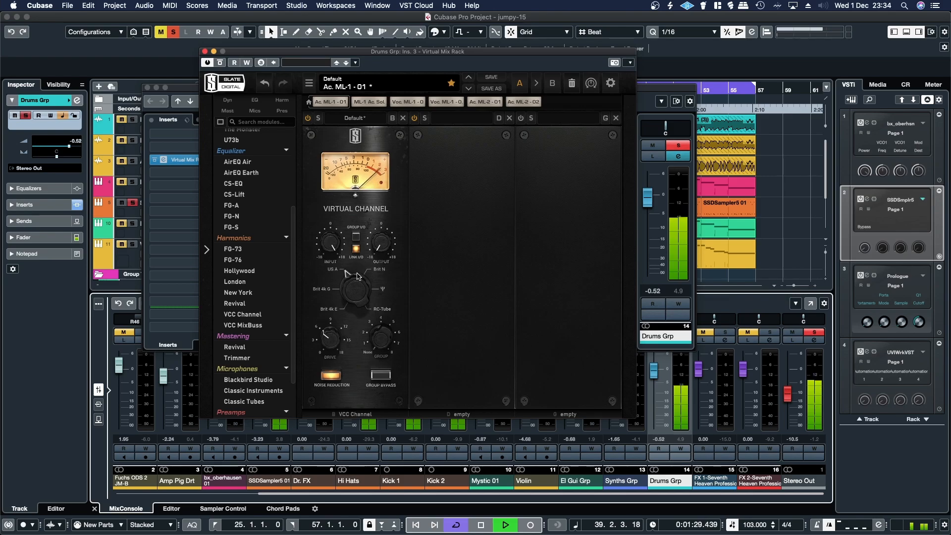
left_click_drag(359, 276, 346, 360)
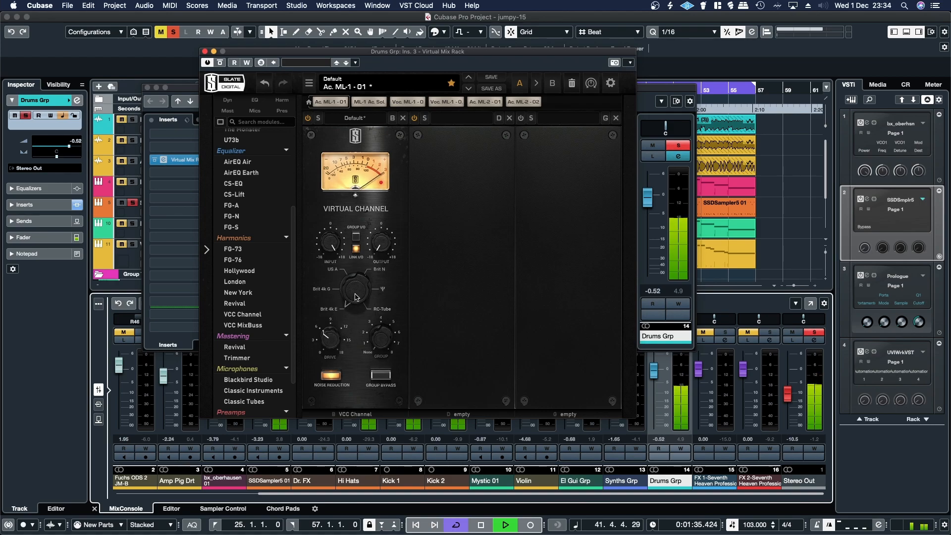
left_click_drag(355, 296, 356, 278)
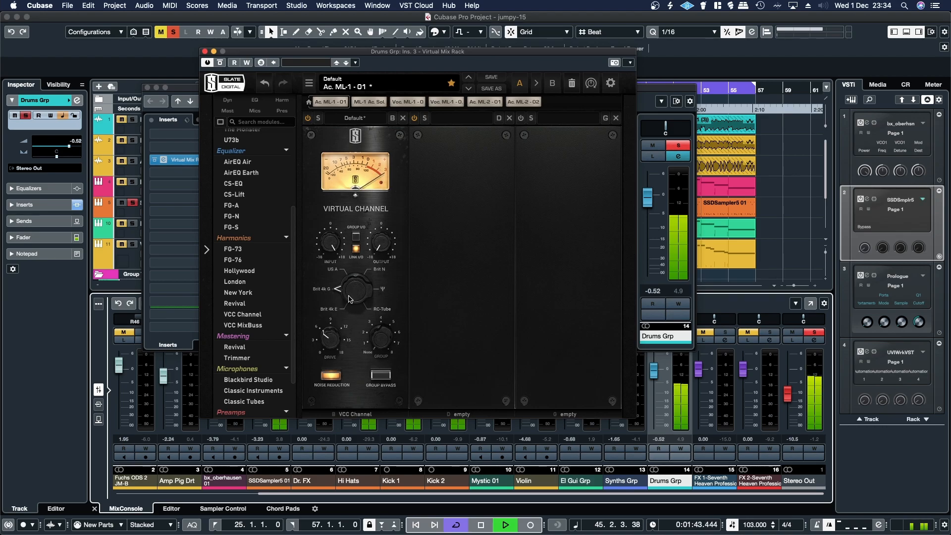
left_click_drag(359, 287, 381, 282)
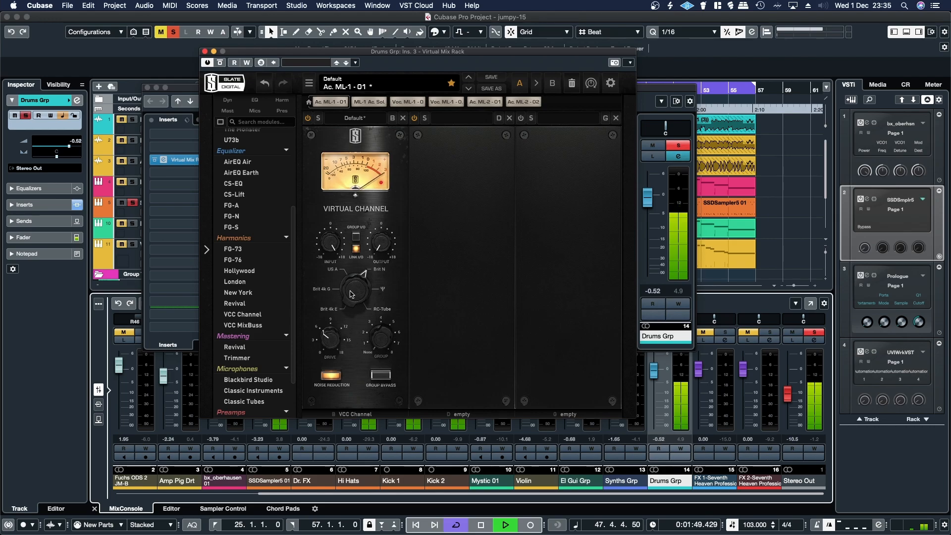
left_click_drag(350, 294, 350, 276)
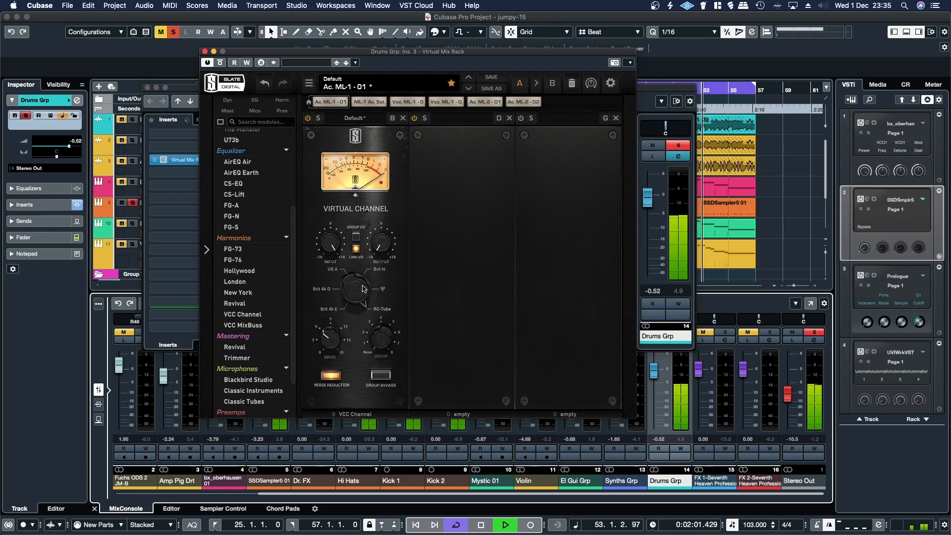
left_click_drag(361, 286, 344, 328)
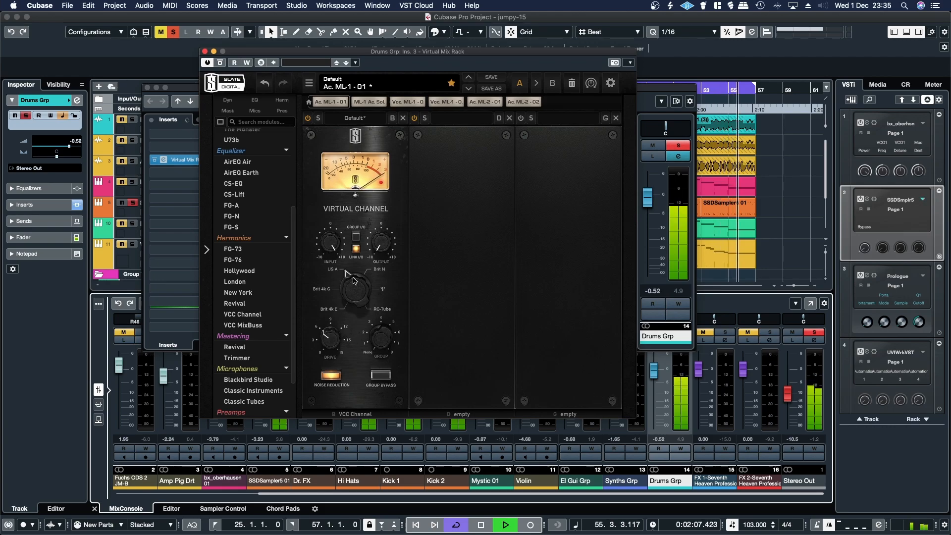
left_click_drag(323, 226, 327, 300)
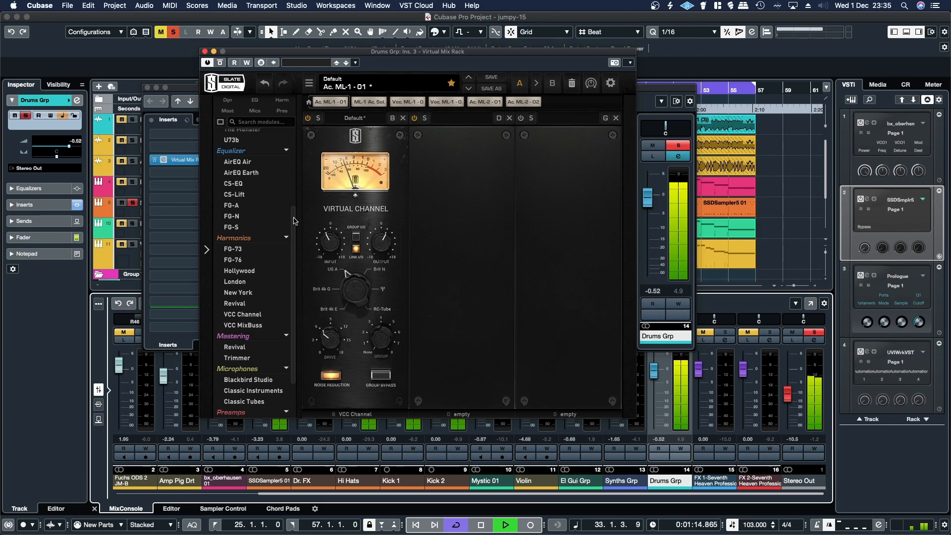
Load Custom Opto into the second rack slot, with peak reduction at about 30 and tone set to Aggro.
scroll(235, 168, "up", 5)
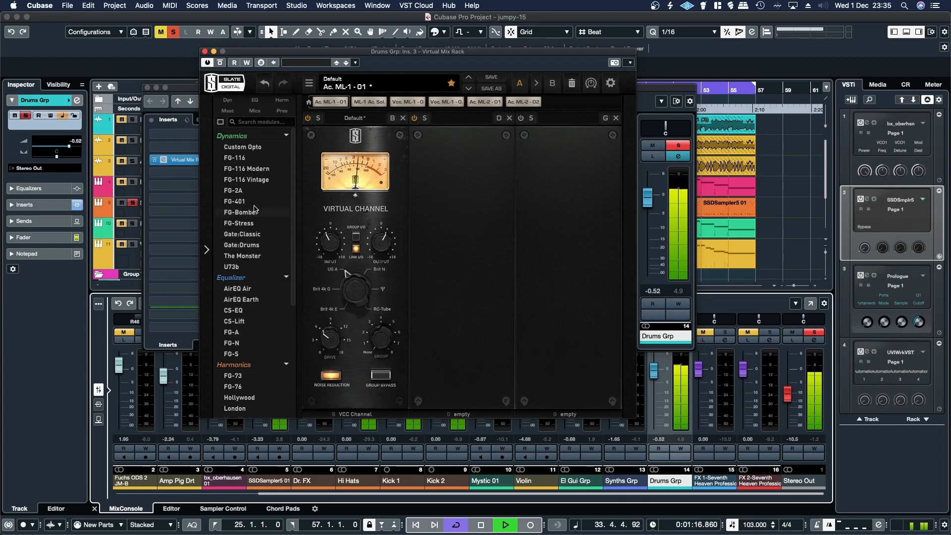
left_click_drag(242, 147, 442, 162)
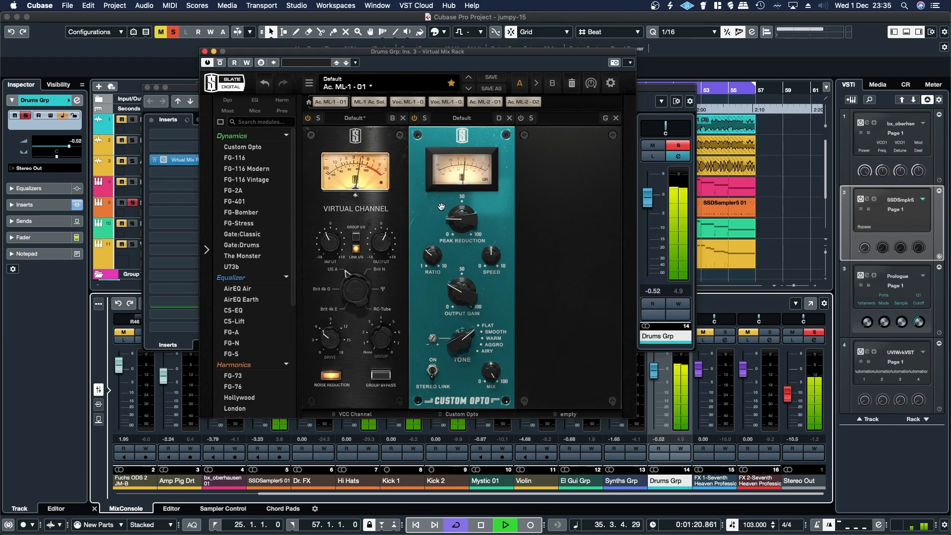
left_click_drag(454, 222, 455, 211)
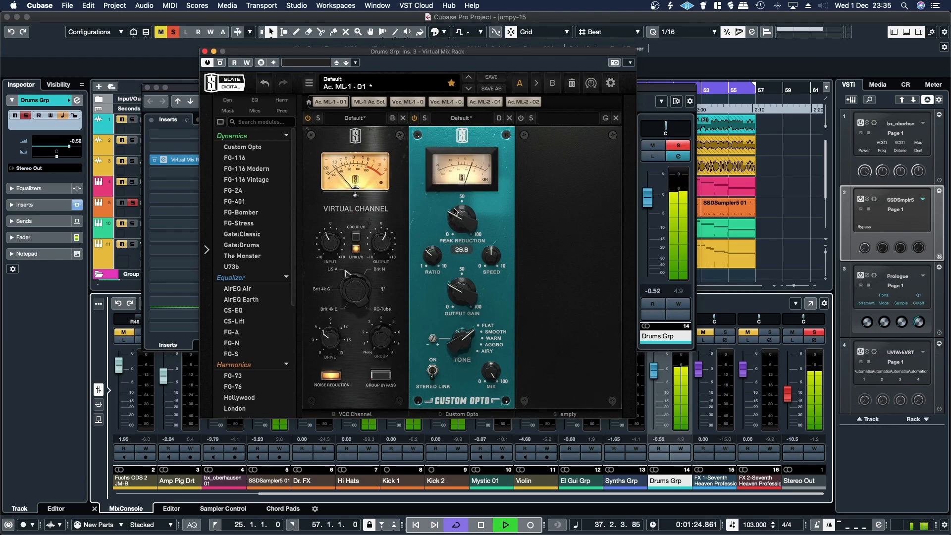
left_click_drag(457, 340, 454, 259)
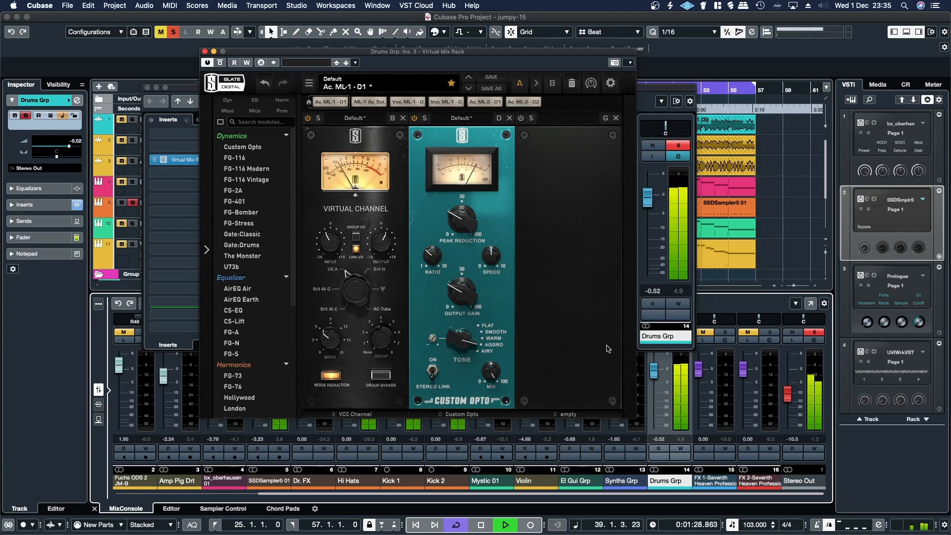
Raise the Custom Opto's peak reduction slightly and its output gain to about 37, comparing the drums with the rack bypassed.
left_click_drag(458, 224, 457, 215)
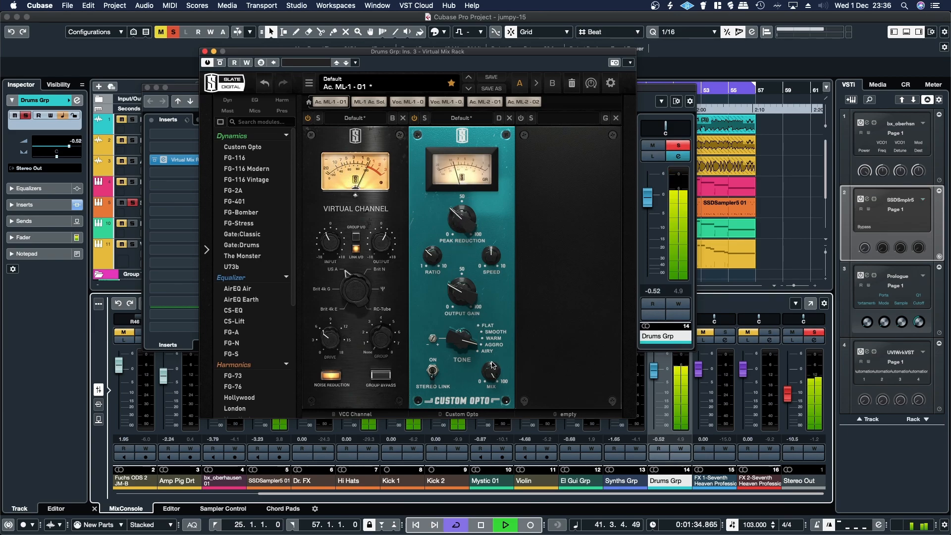
left_click_drag(492, 367, 496, 474)
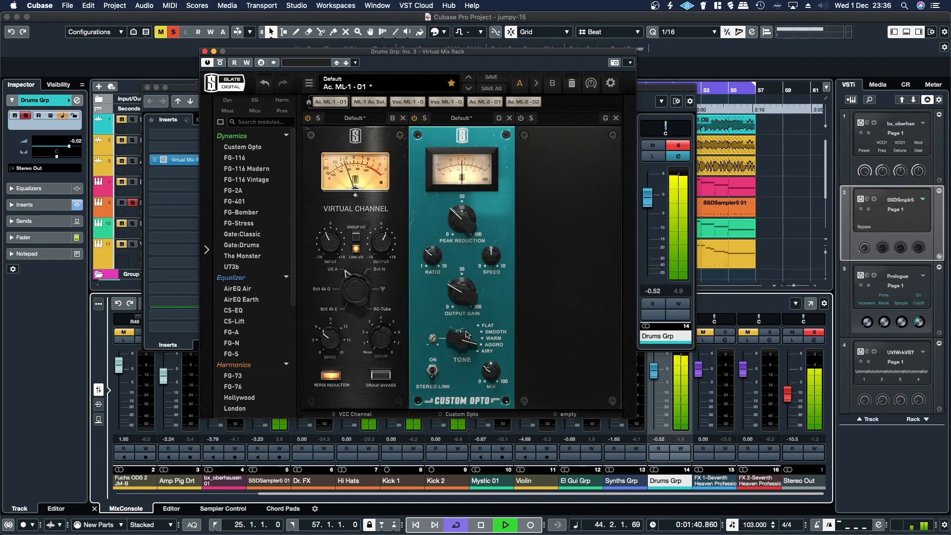
left_click_drag(457, 294, 452, 276)
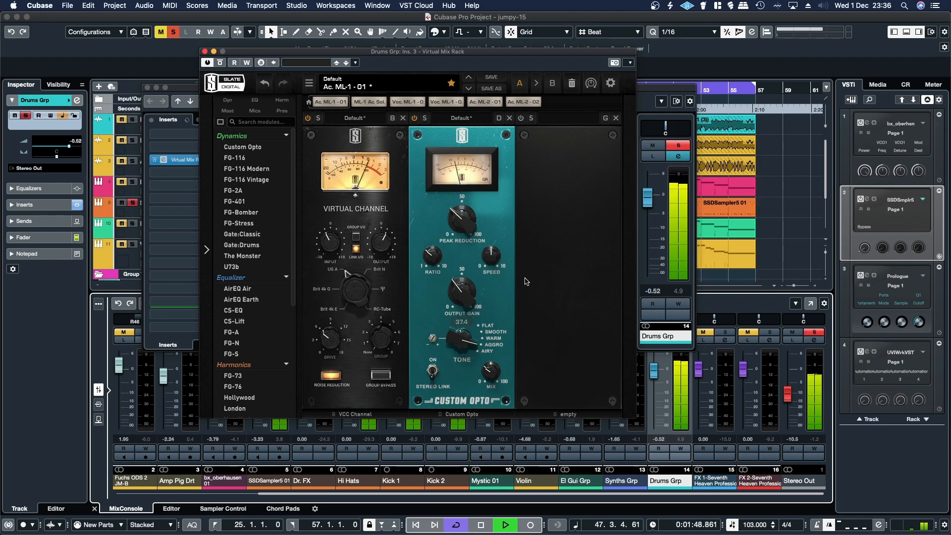
left_click_drag(460, 281, 460, 285)
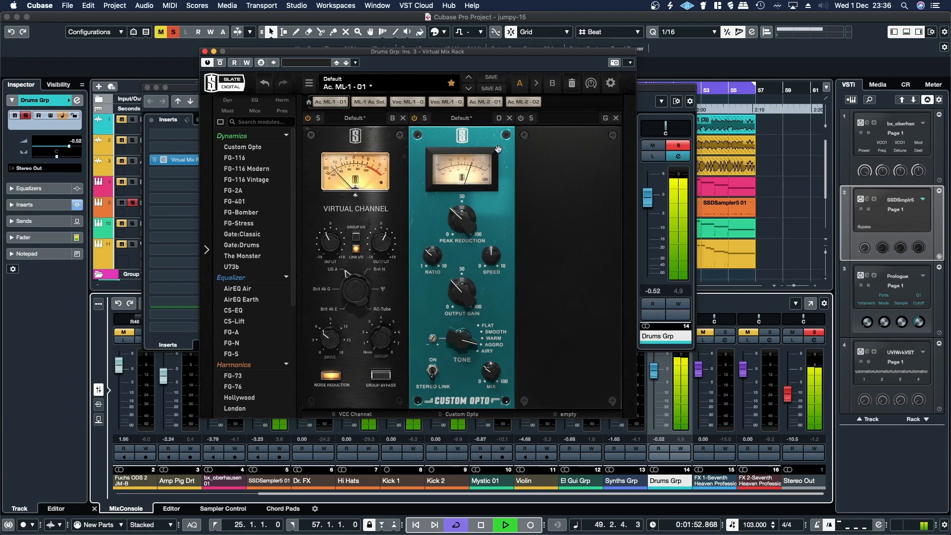
left_click(220, 63)
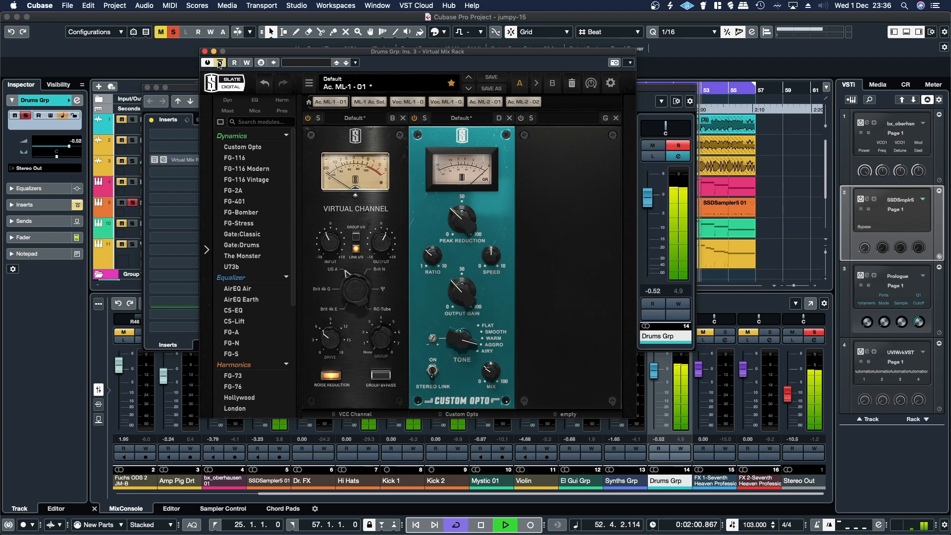
left_click(220, 63)
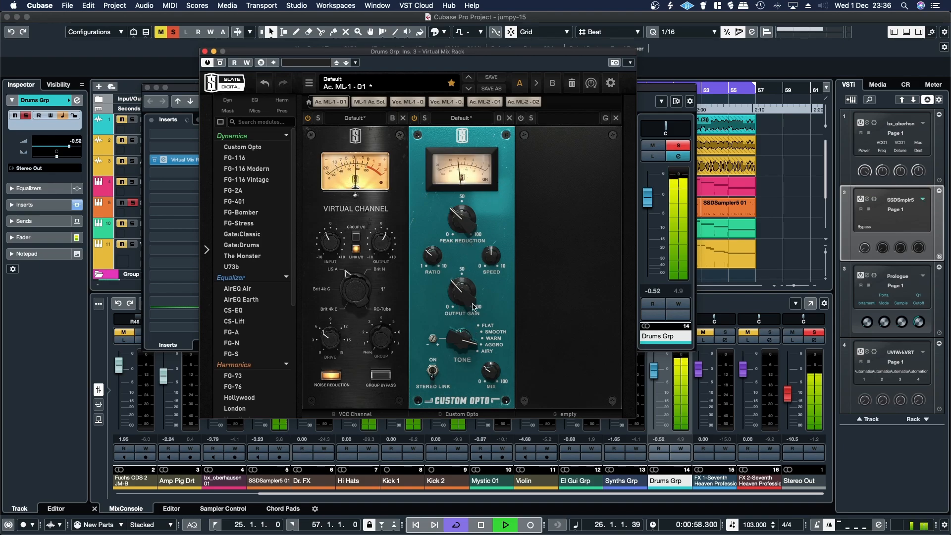
Load CS-Lift into the third rack slot and add a small Low Lift boost and a High Lift of about 1.57.
scroll(235, 309, "down", 1)
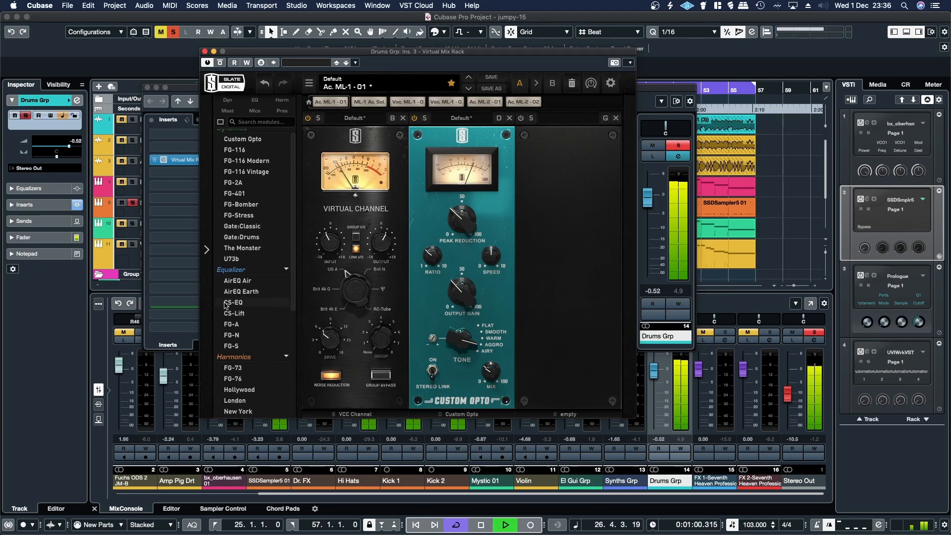
left_click_drag(239, 315, 550, 281)
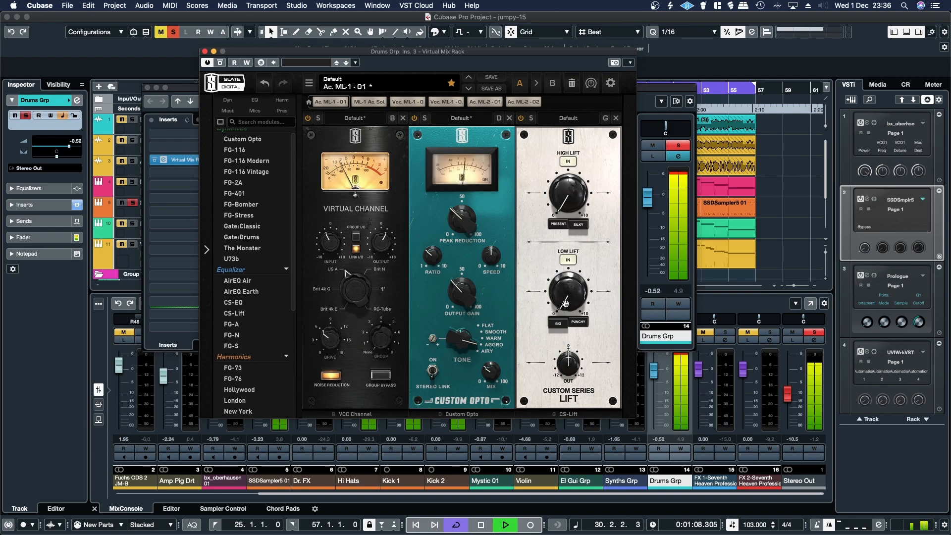
left_click_drag(559, 300, 553, 276)
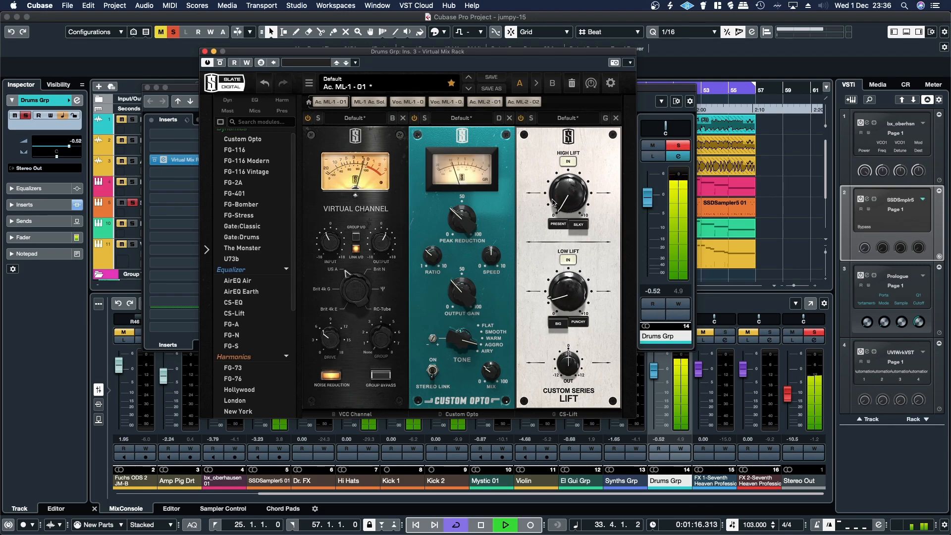
left_click_drag(566, 203, 558, 177)
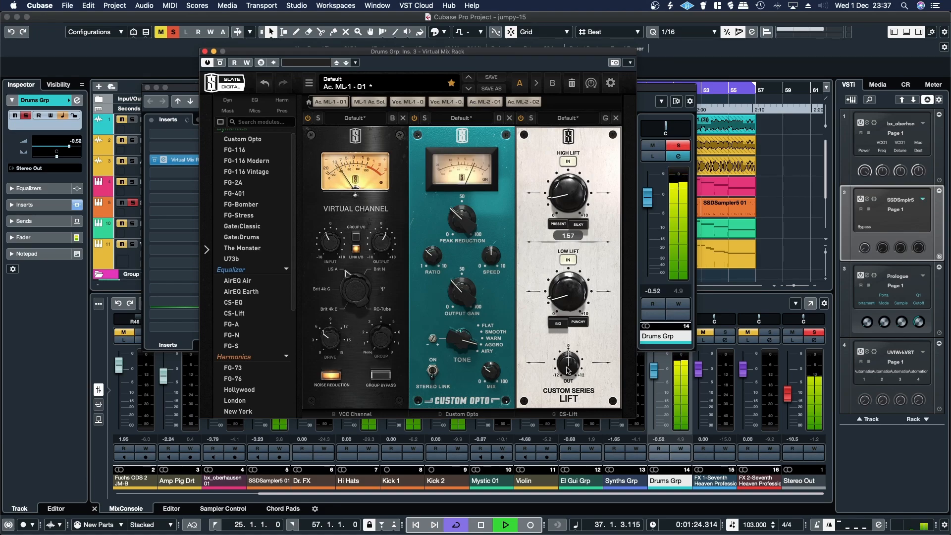
Lower the CS-Lift output to about -2.08 dB and compare the drums with the whole rack bypassed and active.
mouse_move(568, 363)
left_click_drag(568, 365, 568, 375)
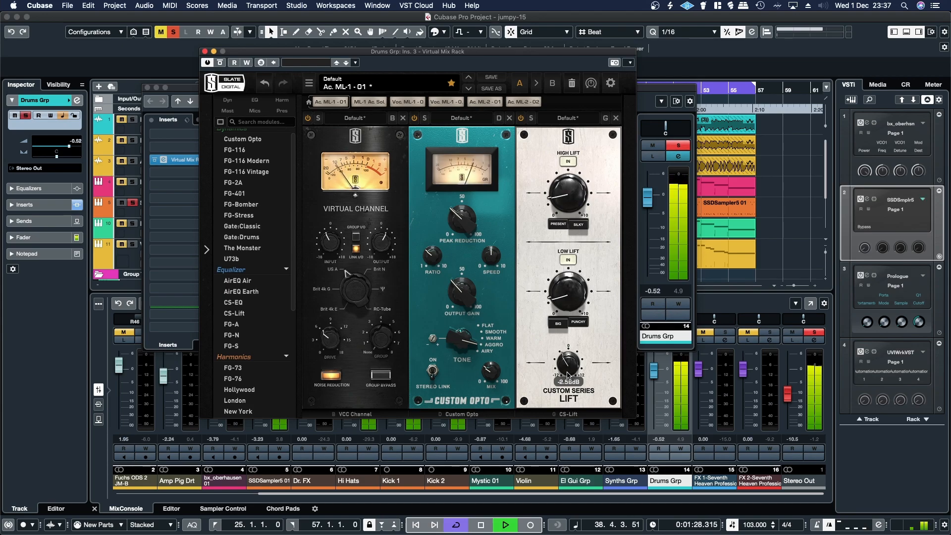
left_click_drag(564, 377, 565, 370)
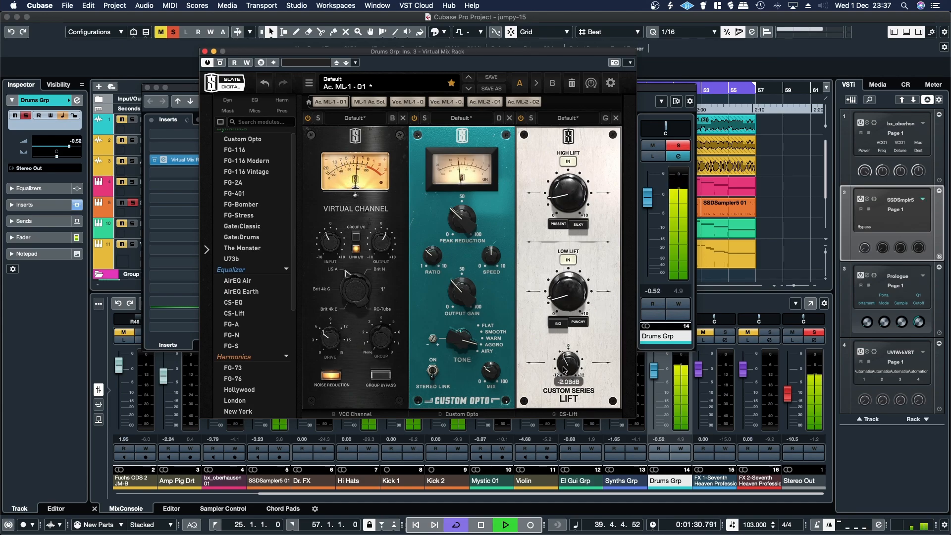
left_click(220, 63)
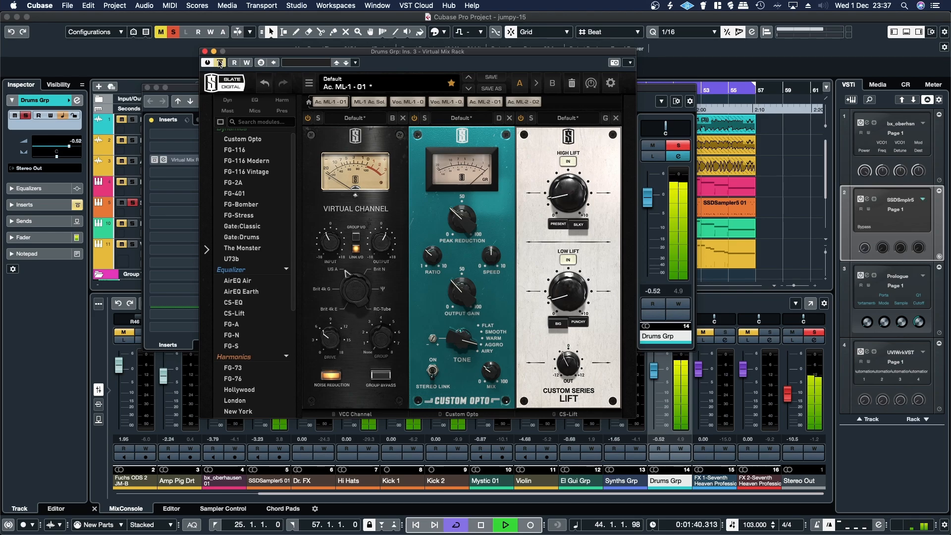
left_click(219, 63)
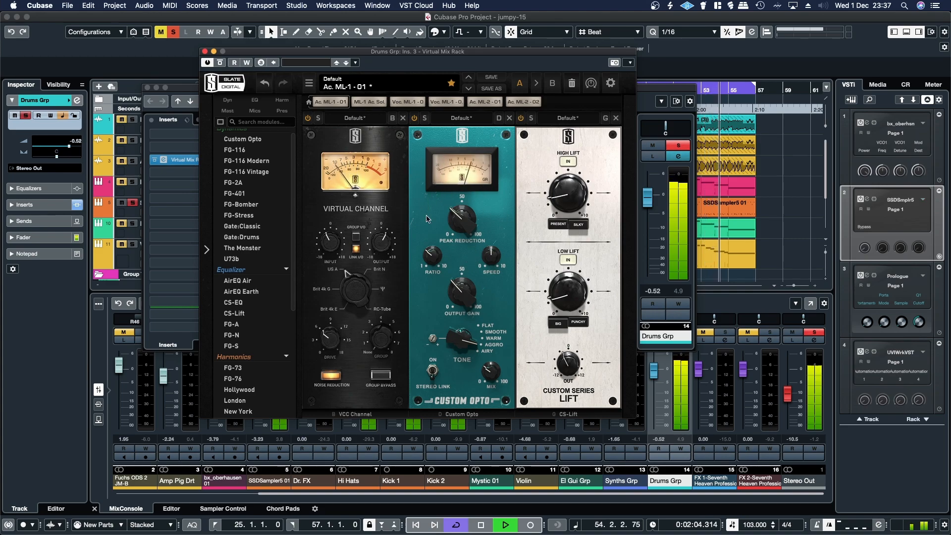
Bypass Custom Opto, insert an FG-Stress module between VCC Channel and Custom Opto, and adjust its input.
left_click(415, 119)
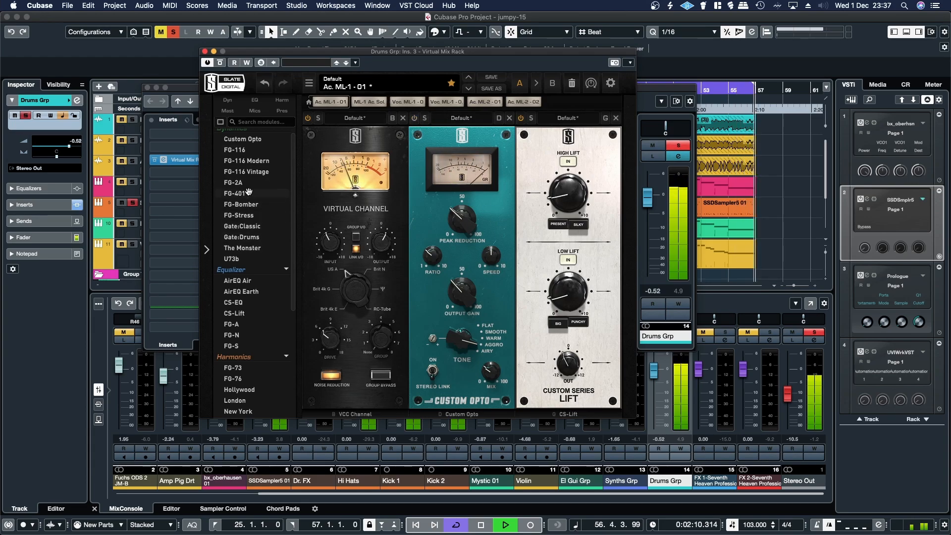
left_click_drag(238, 217, 462, 147)
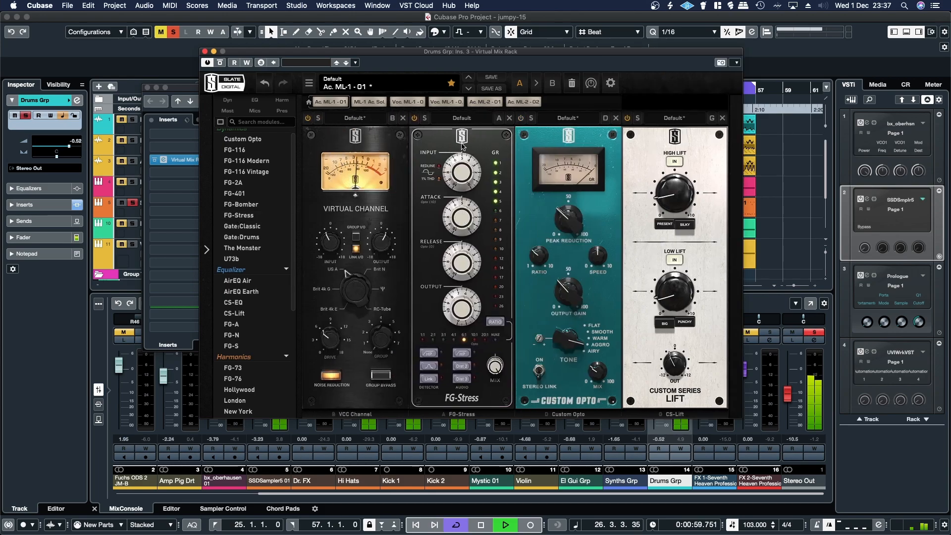
left_click_drag(450, 165, 452, 168)
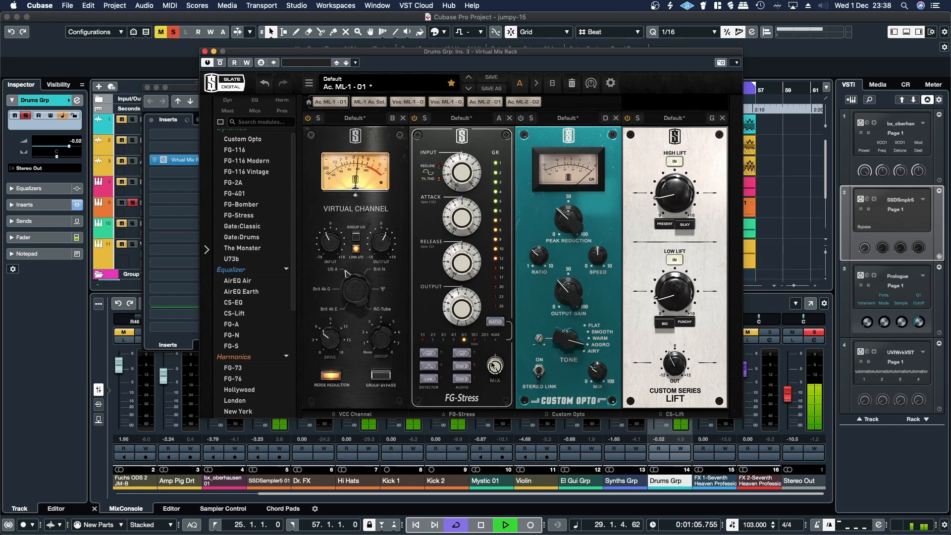
Lower the FG-Stress mix to about 31% and fine-tune its output level.
left_click_drag(494, 370, 490, 436)
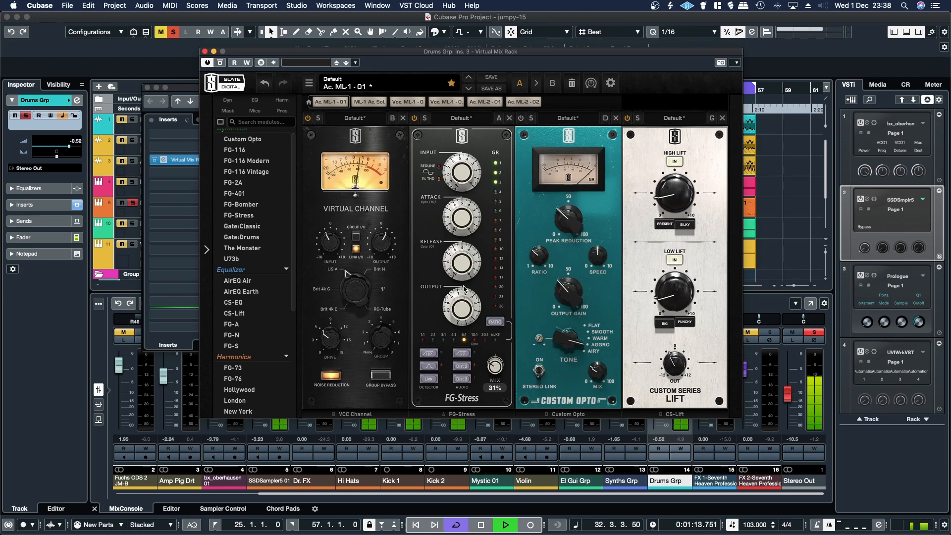
left_click_drag(458, 313, 458, 314)
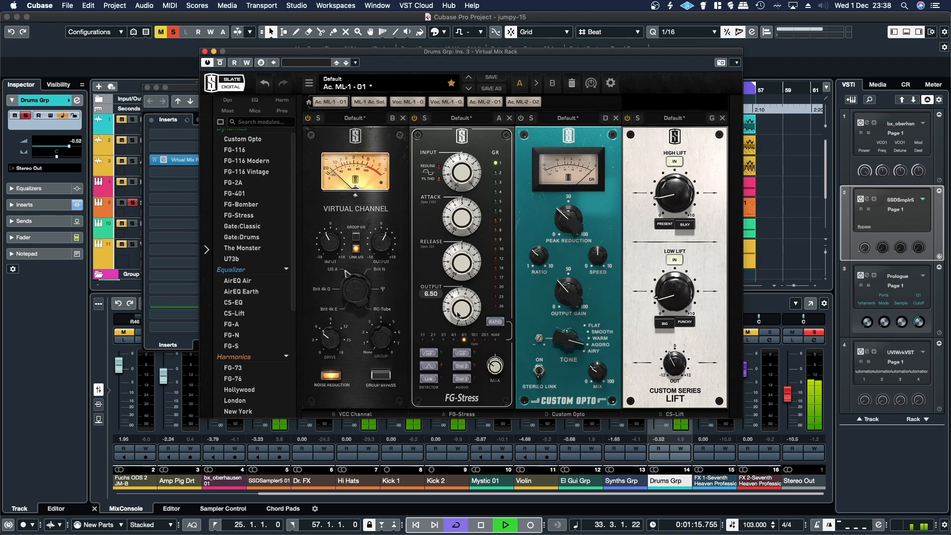
left_click_drag(439, 55, 343, 45)
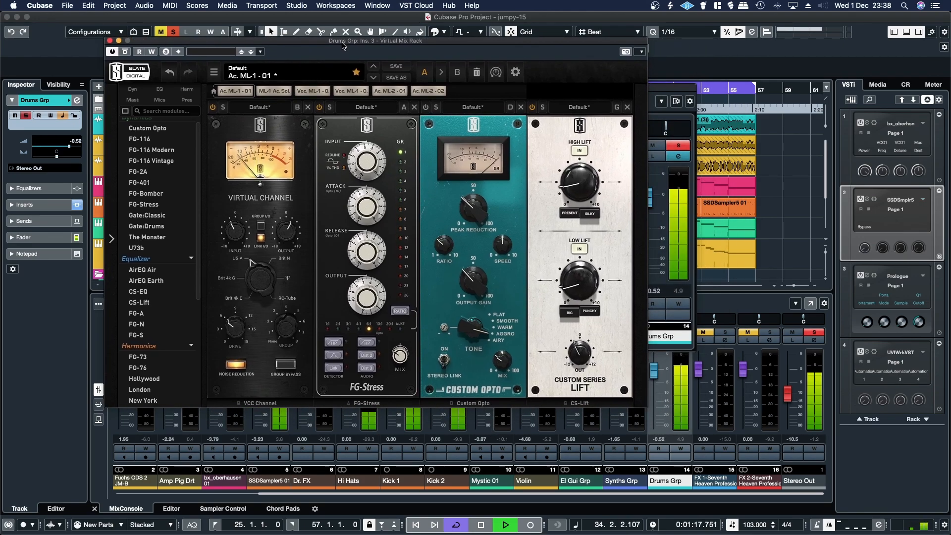
left_click_drag(362, 280, 362, 272)
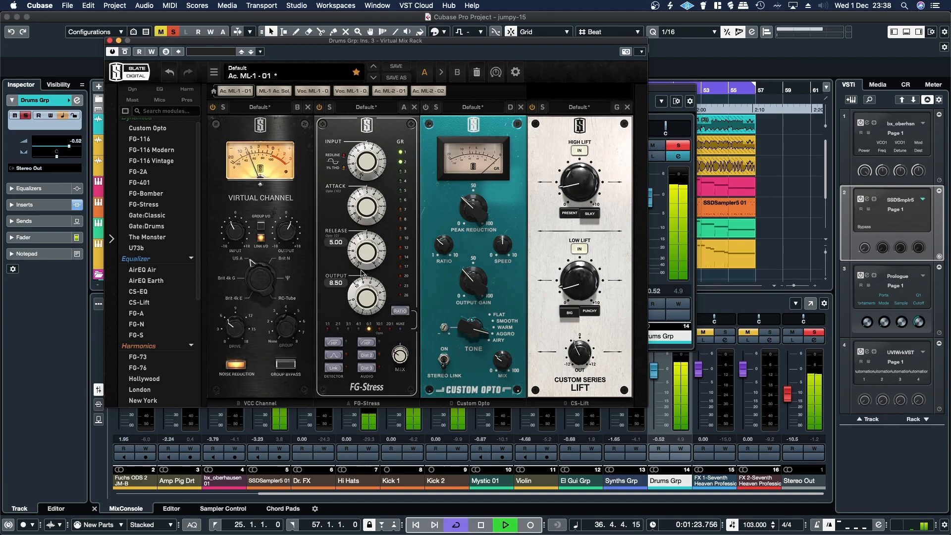
Compare the drums with the rack bypassed and active, and audition Custom Opto in place of FG-Stress, nudging its peak reduction.
left_click(126, 53)
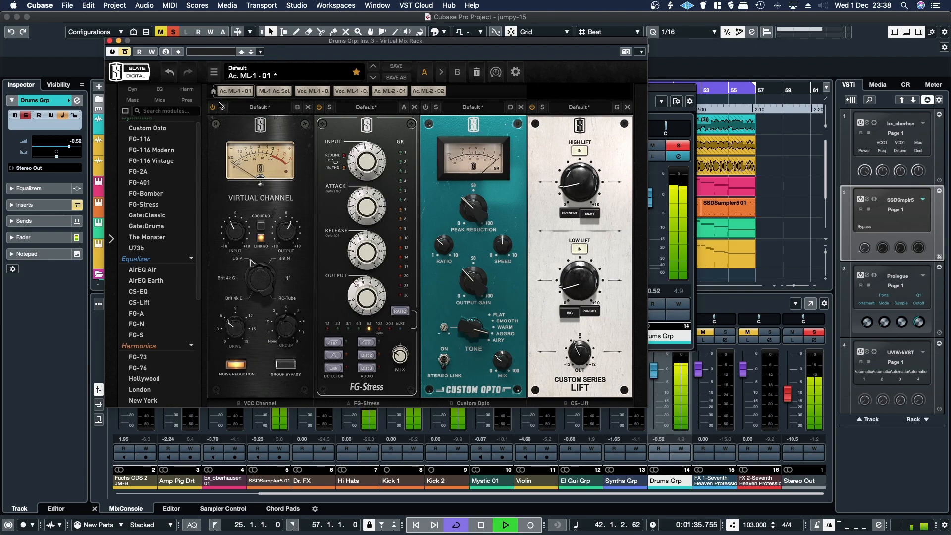
left_click(124, 53)
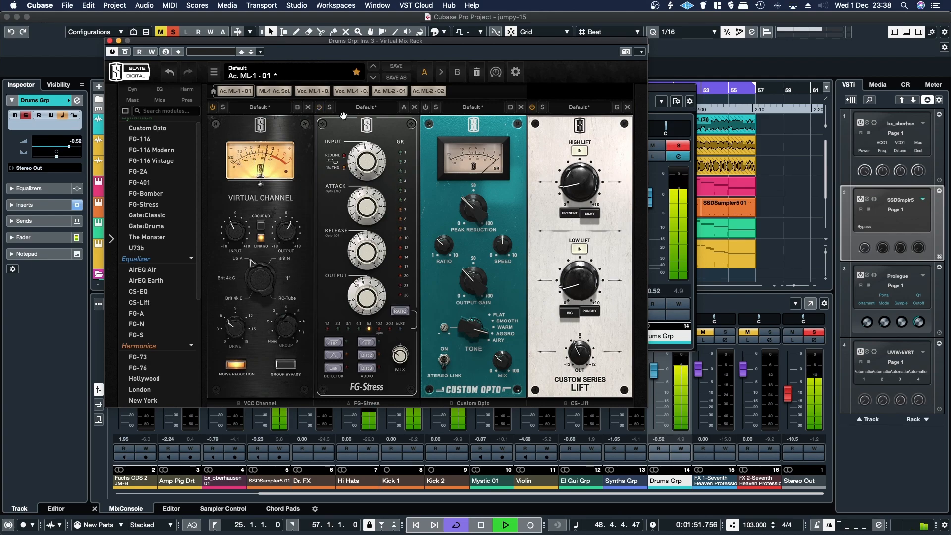
left_click(426, 108)
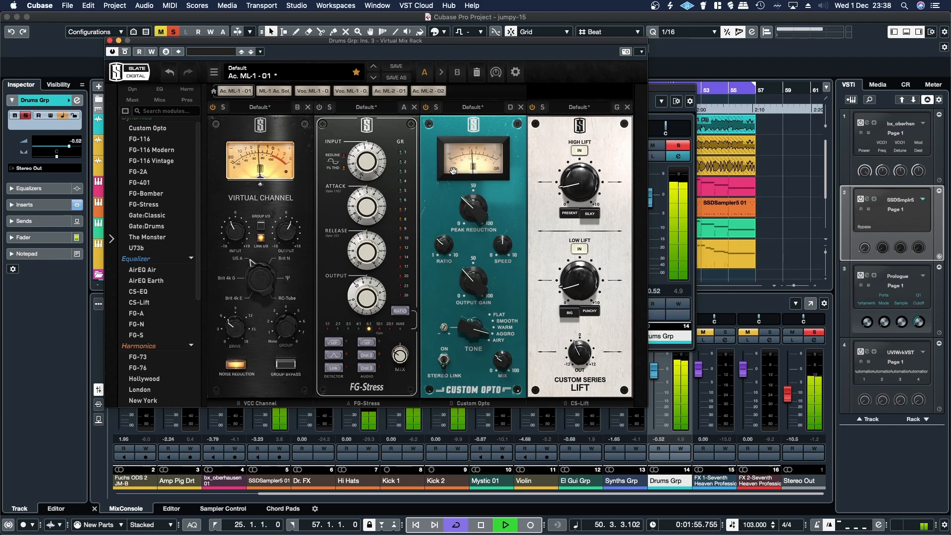
left_click_drag(473, 206, 469, 212)
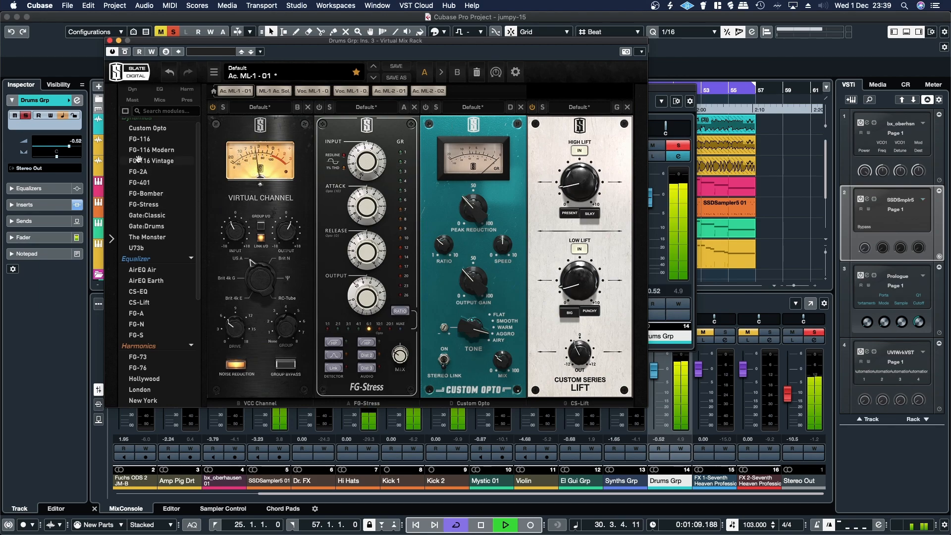
Insert an FG-116 Vintage between VCC Channel and FG-Stress, enable it, and raise its input to about -16.7 dB.
left_click_drag(145, 161, 347, 166)
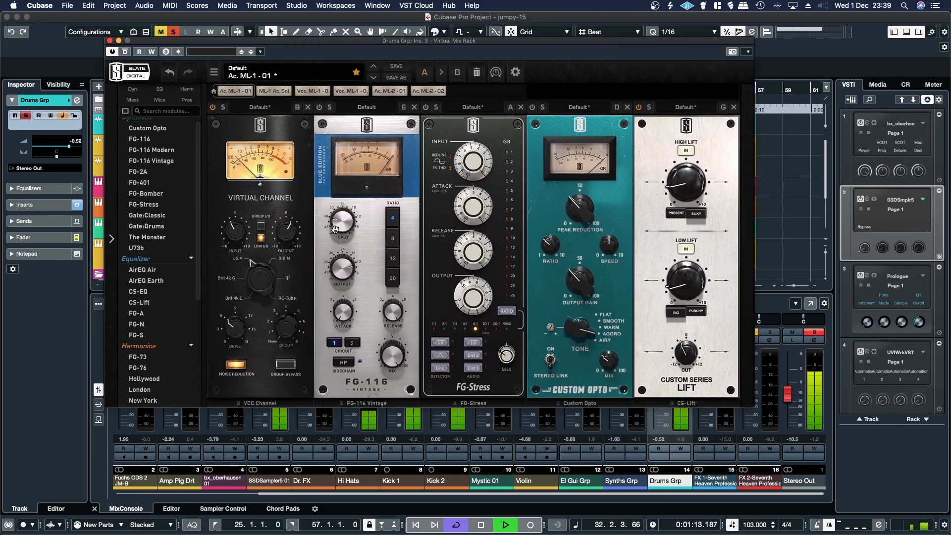
left_click(318, 108)
left_click_drag(339, 227, 335, 188)
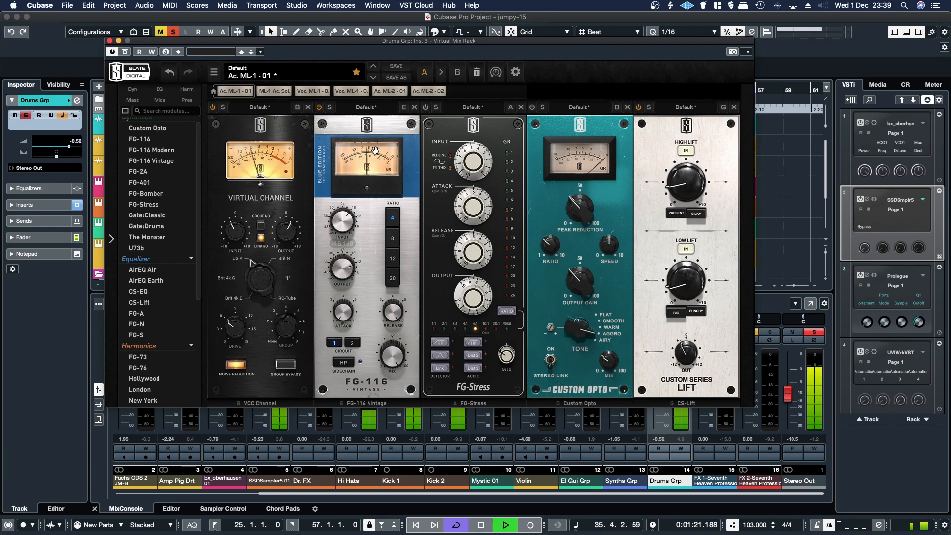
mouse_move(342, 220)
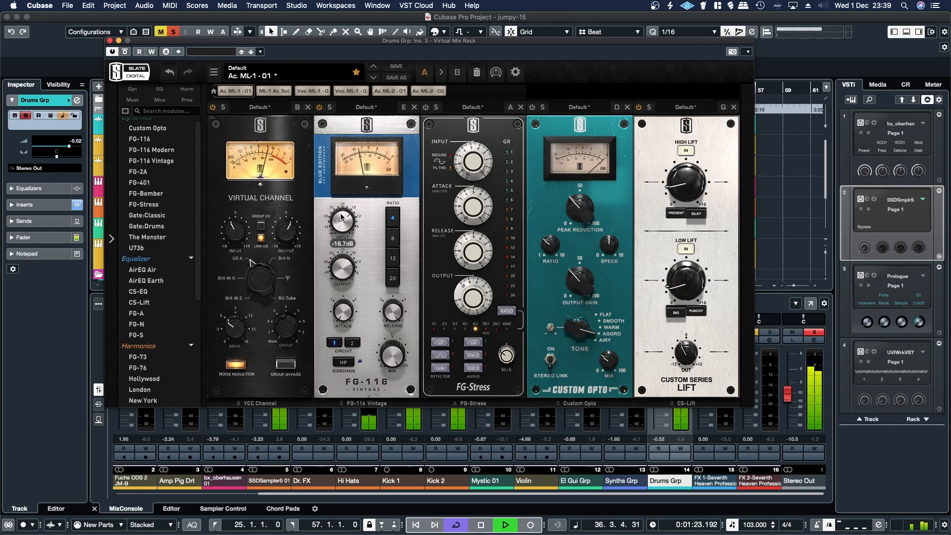
scroll(341, 216, "down", 1)
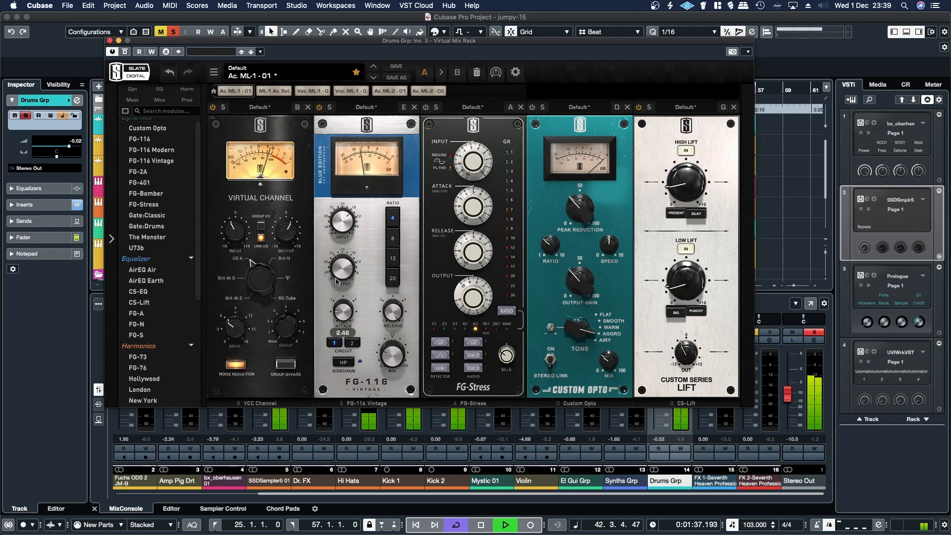
Set the FG-116 Vintage ratio to 8 and enable its HP sidechain filter.
mouse_move(336, 280)
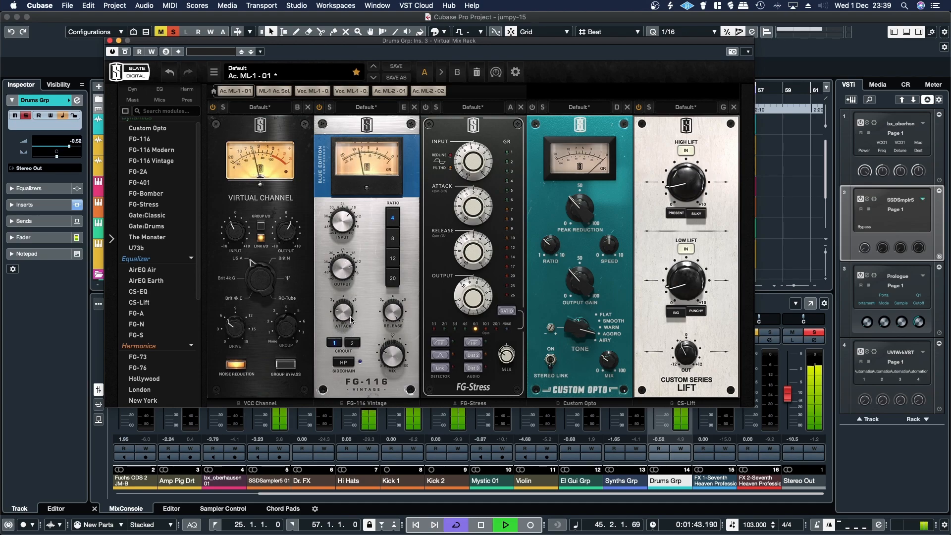
left_click(393, 239)
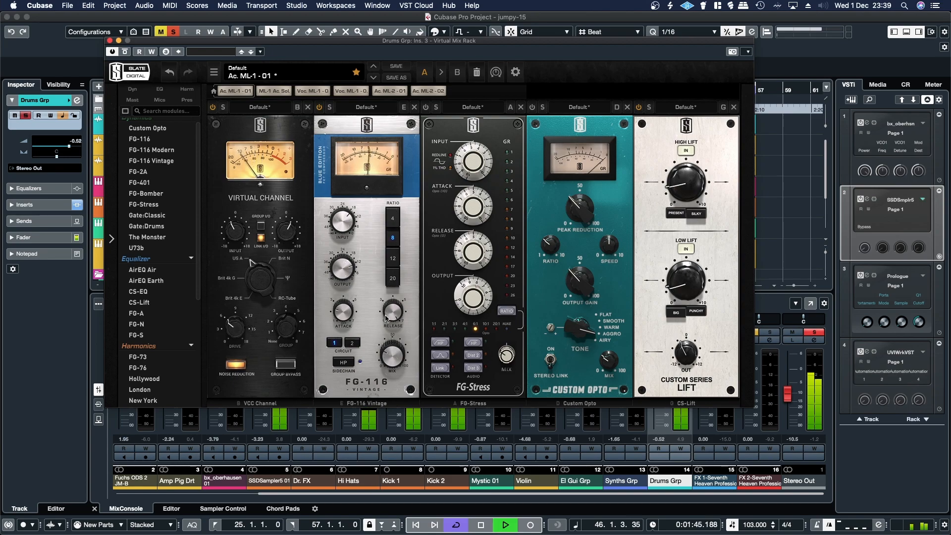
left_click(343, 362)
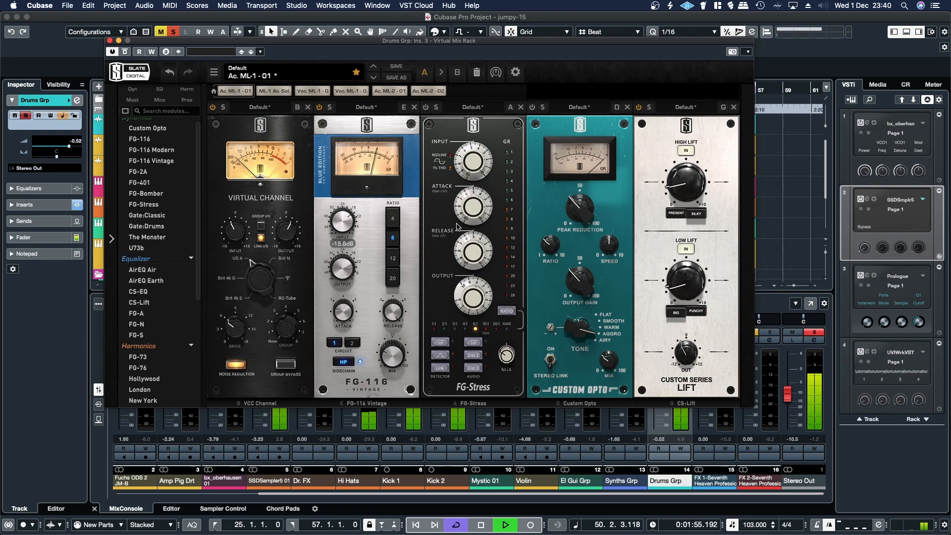
Compare the FG-116 Vintage drums with the whole rack bypassed and active, moving the rack window off the channel level meter.
left_click(123, 52)
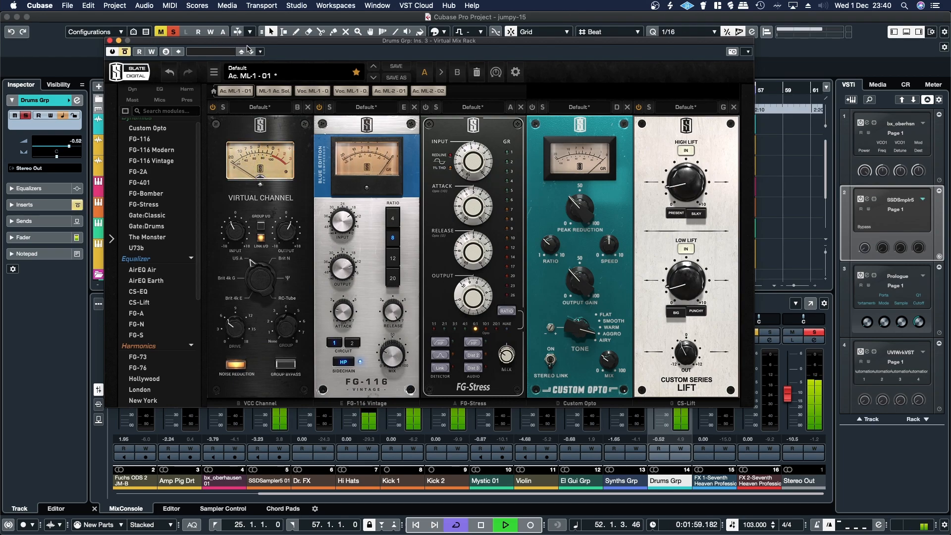
left_click_drag(213, 43, 114, 36)
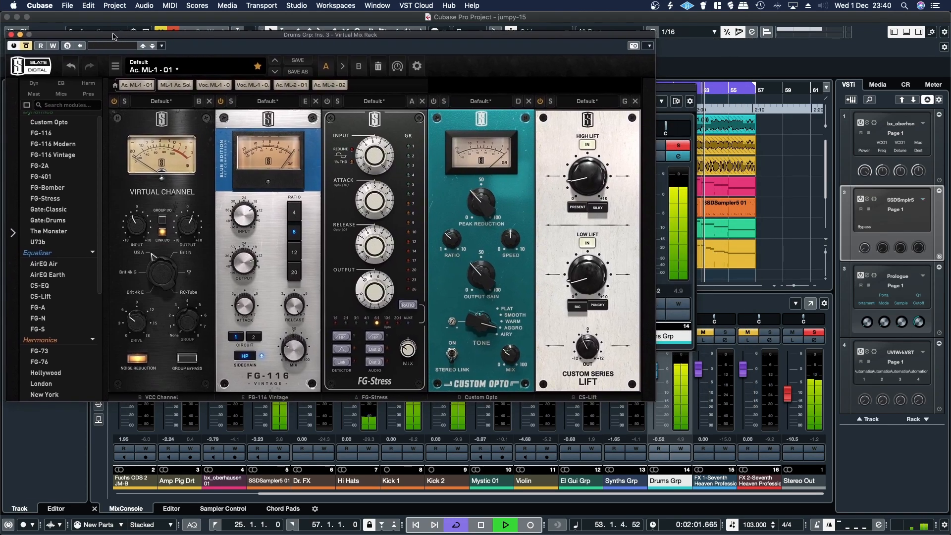
left_click(26, 46)
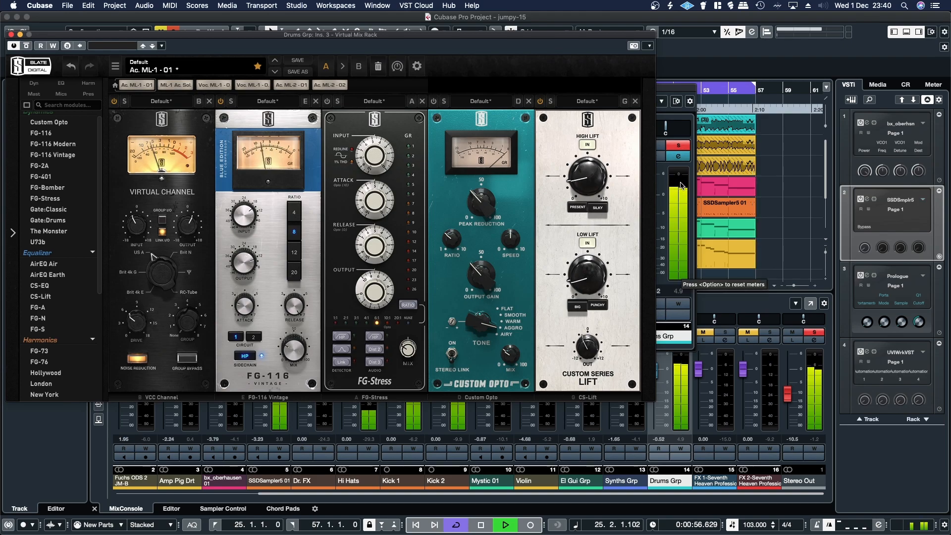
left_click(26, 46)
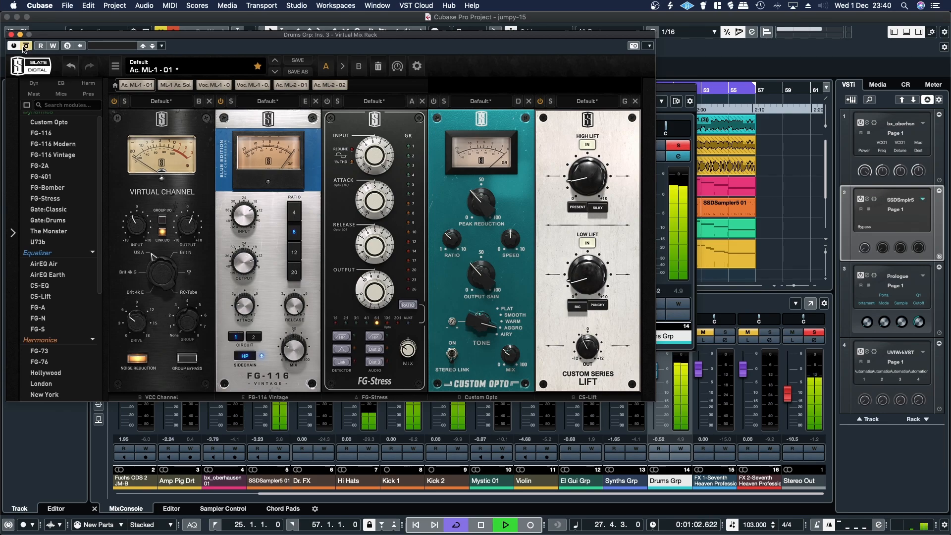
left_click(25, 47)
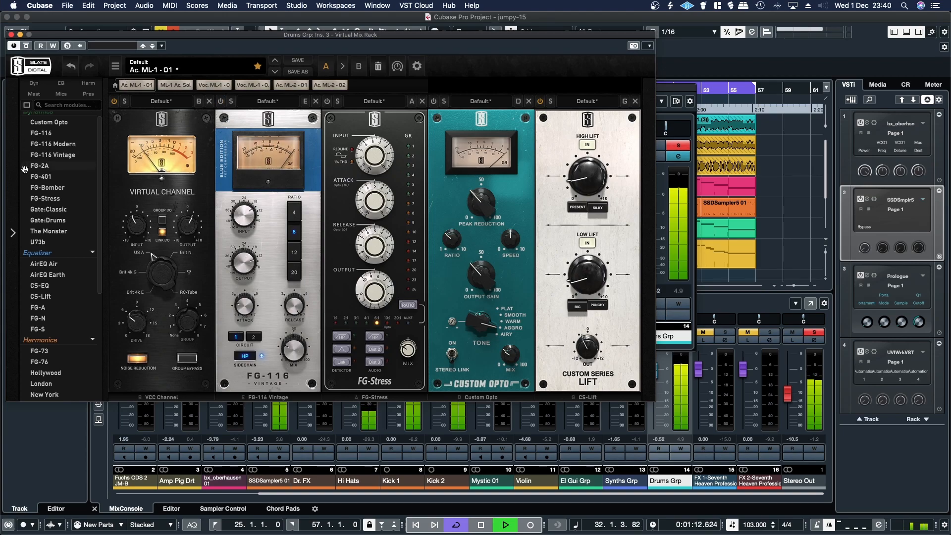
Insert an FG-401 between VCC Channel and FG-116 Vintage, enable it, and set its threshold to about -28.5 dB.
left_click_drag(39, 178, 267, 190)
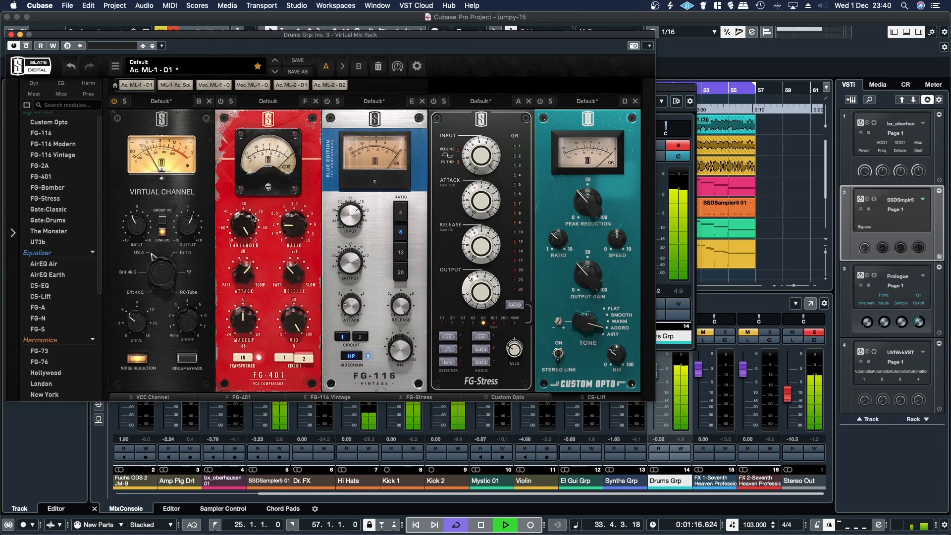
left_click(222, 102)
left_click_drag(247, 225, 238, 273)
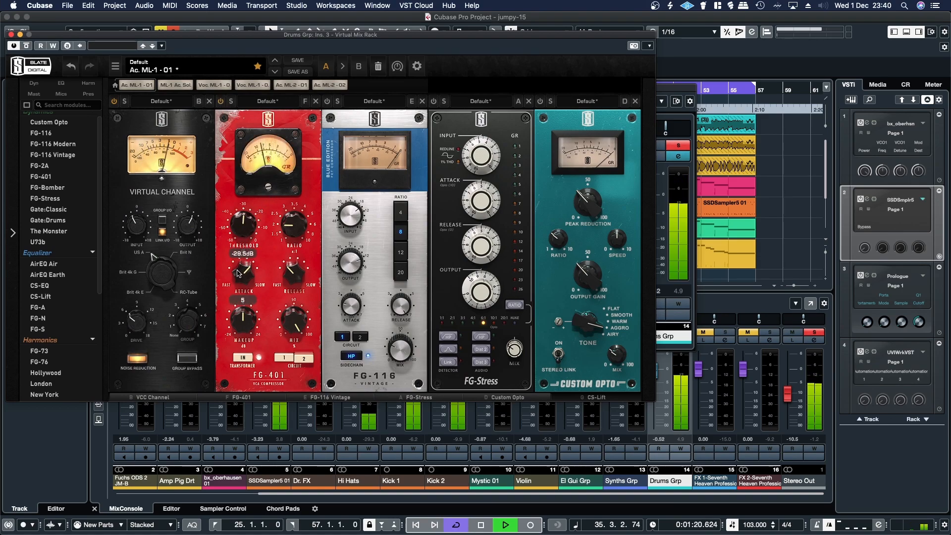
Lower the FG-401 mix and raise its makeup gain to about +10.4 dB.
left_click_drag(295, 319, 295, 396)
left_click_drag(243, 330, 232, 290)
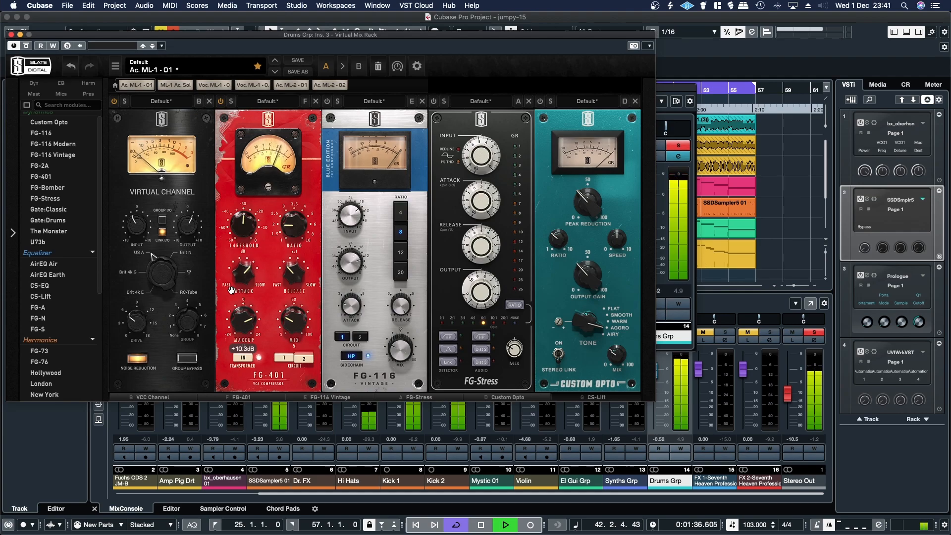
left_click_drag(232, 288, 231, 288)
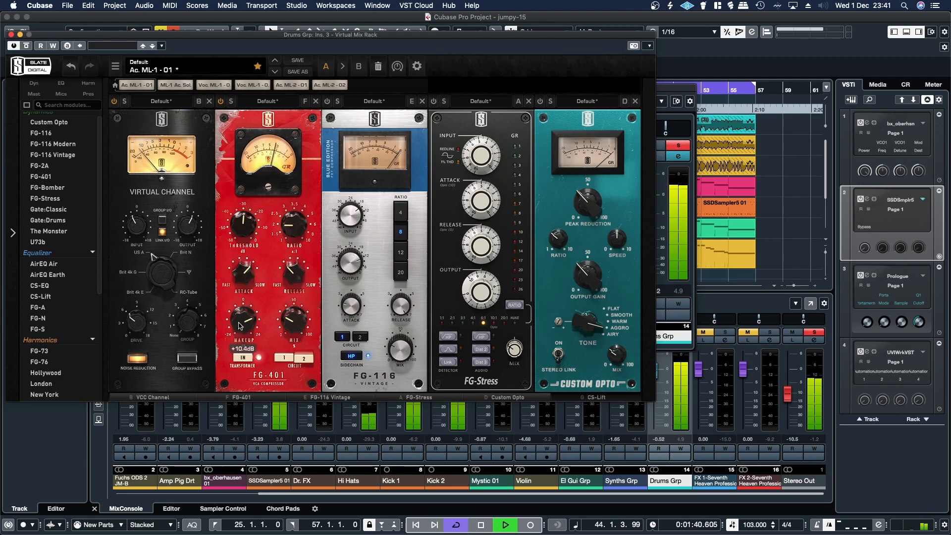
Compare the FG-401 drums with the whole rack bypassed and active.
left_click(27, 46)
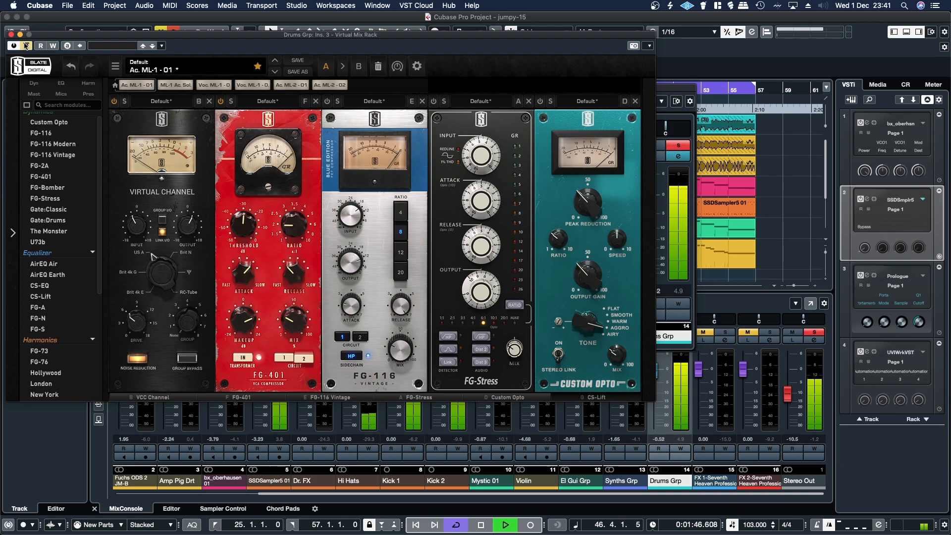
left_click(27, 45)
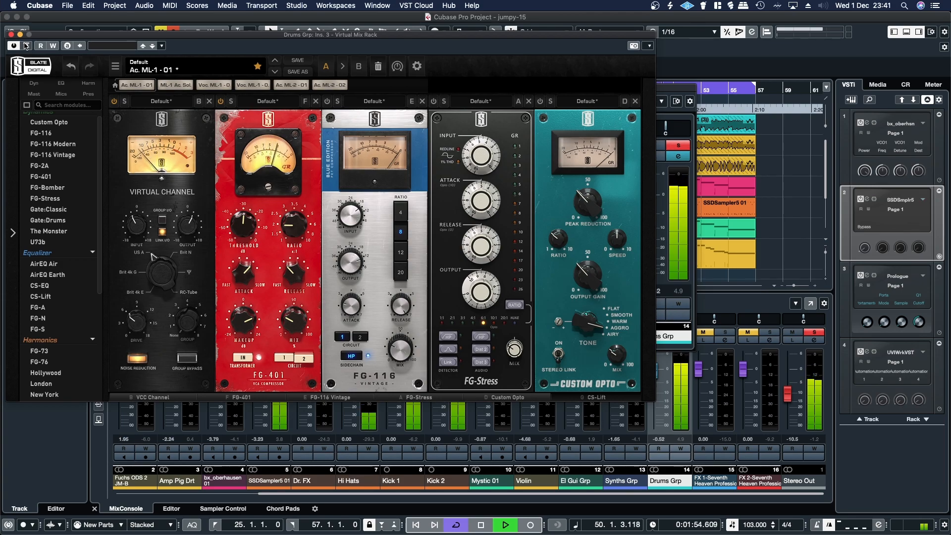
left_click(27, 45)
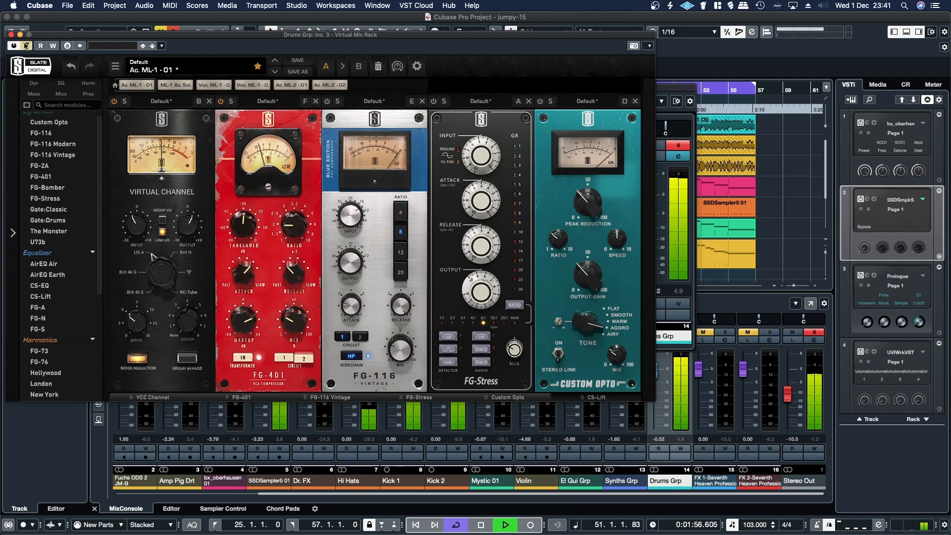
left_click(26, 46)
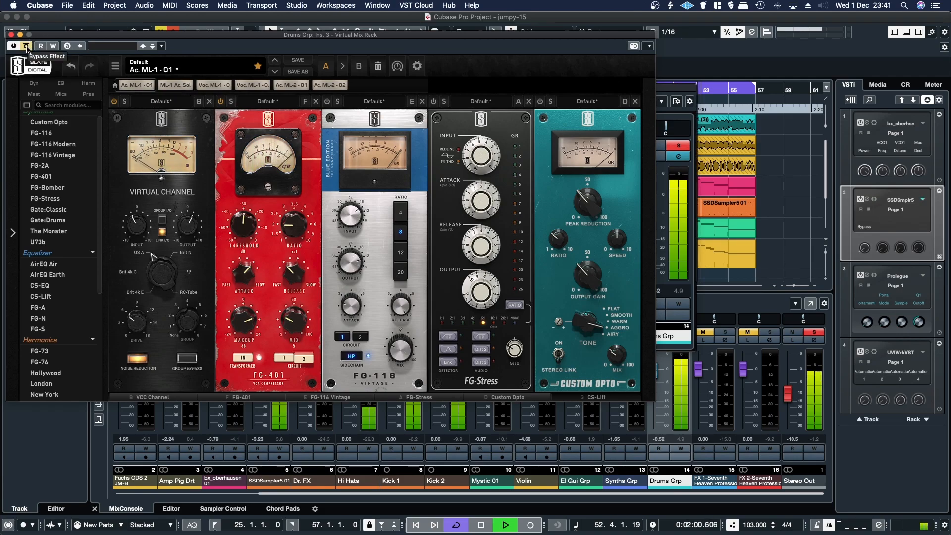
Switch off FG-401 and audition FG-116 Vintage, FG-Stress and Custom Opto one after another on the drums.
left_click(221, 101)
left_click(327, 102)
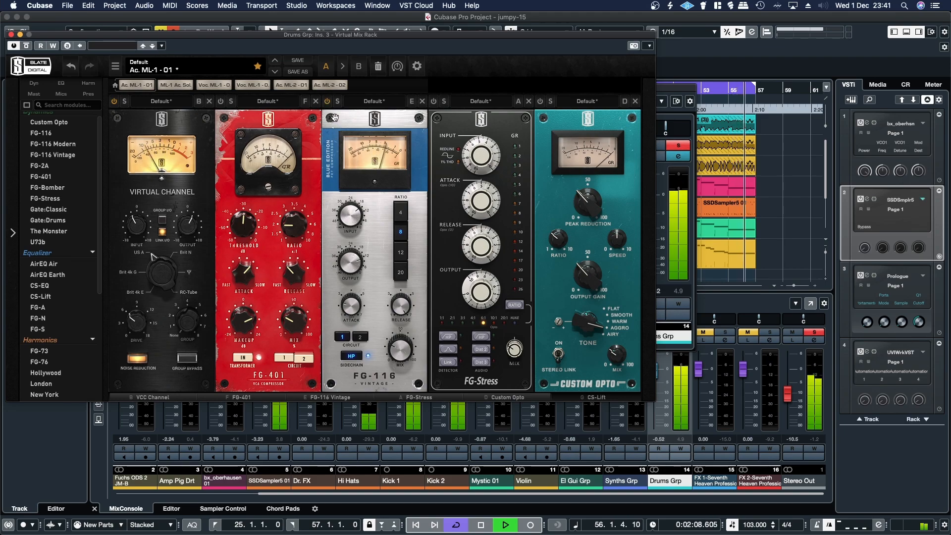
left_click(435, 102)
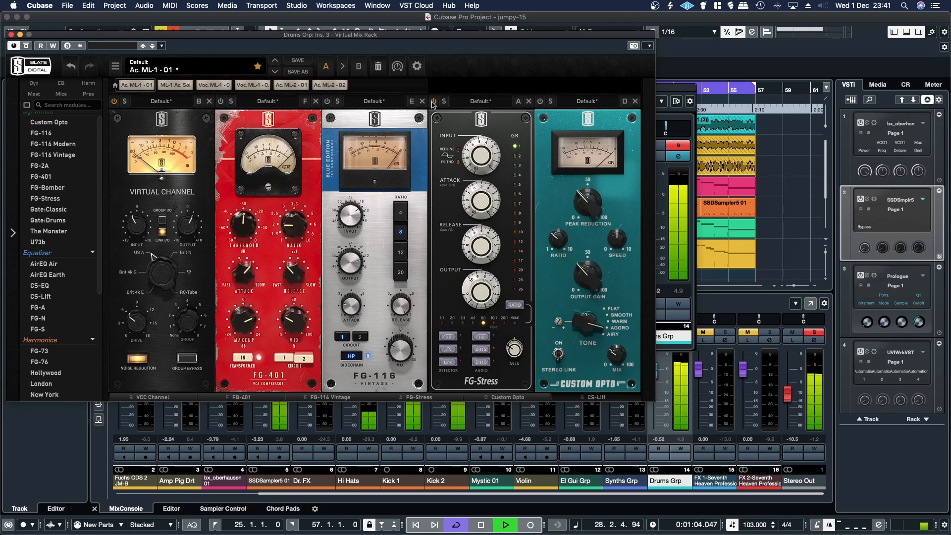
left_click(540, 101)
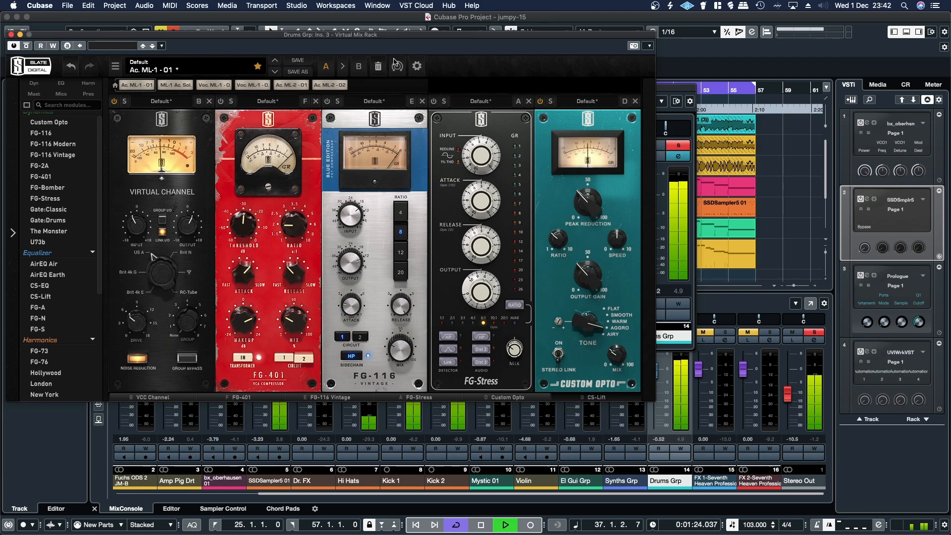
Unsolo Drums Grp, raise the Custom Opto output gain to 38.8, and compare Custom Opto with FG-Stress in the full mix.
left_click(678, 150)
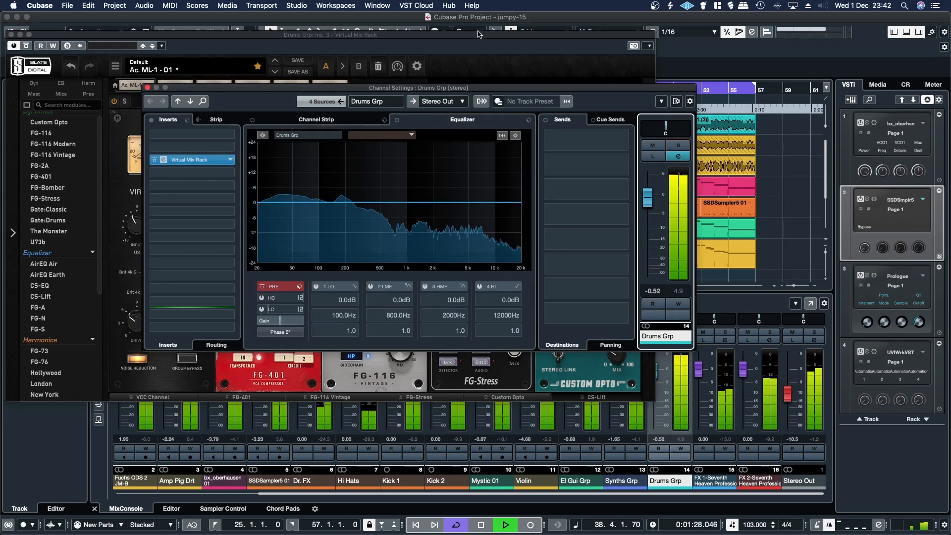
left_click(479, 39)
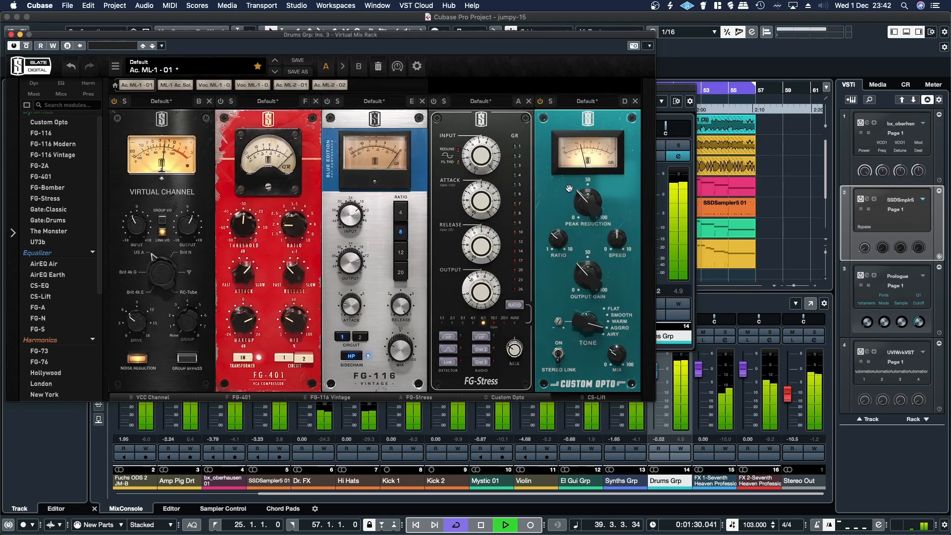
left_click_drag(582, 278, 583, 272)
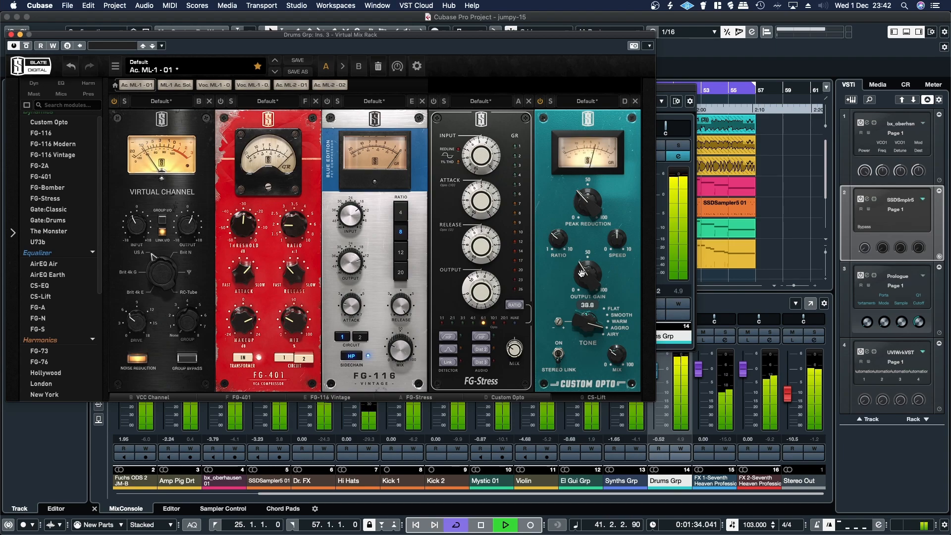
left_click(541, 102)
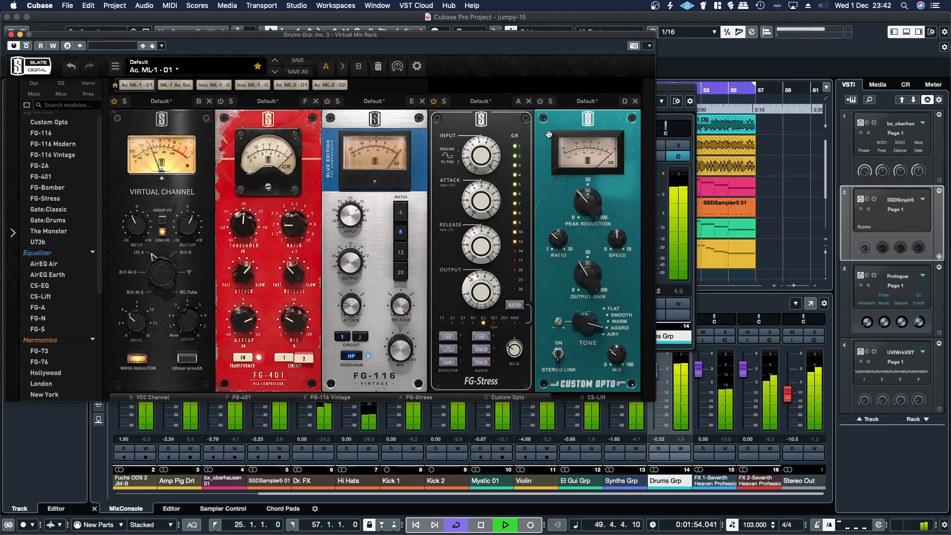
Switch on Custom Opto, raise its ratio, and set its output gain to about 39.7.
left_click(540, 102)
left_click_drag(555, 244, 550, 191)
mouse_move(581, 283)
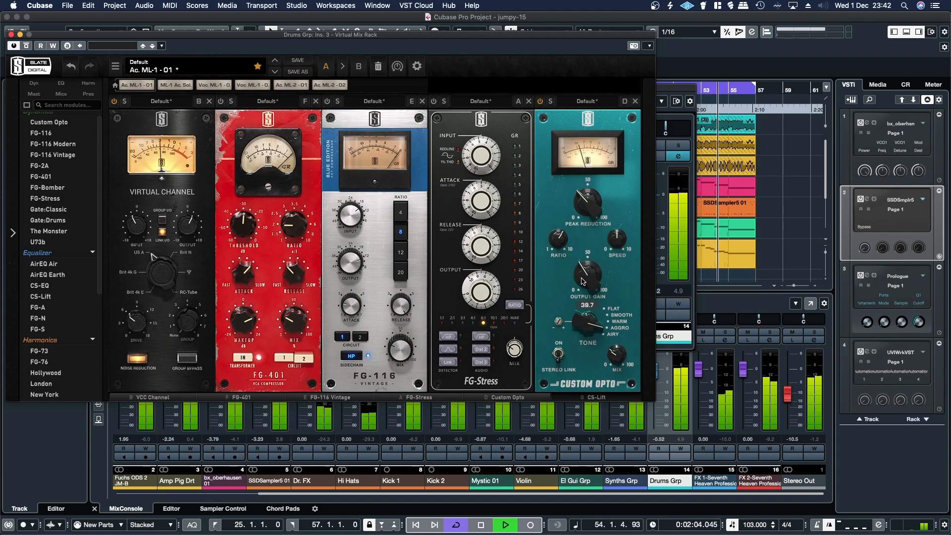
left_click_drag(581, 280, 582, 278)
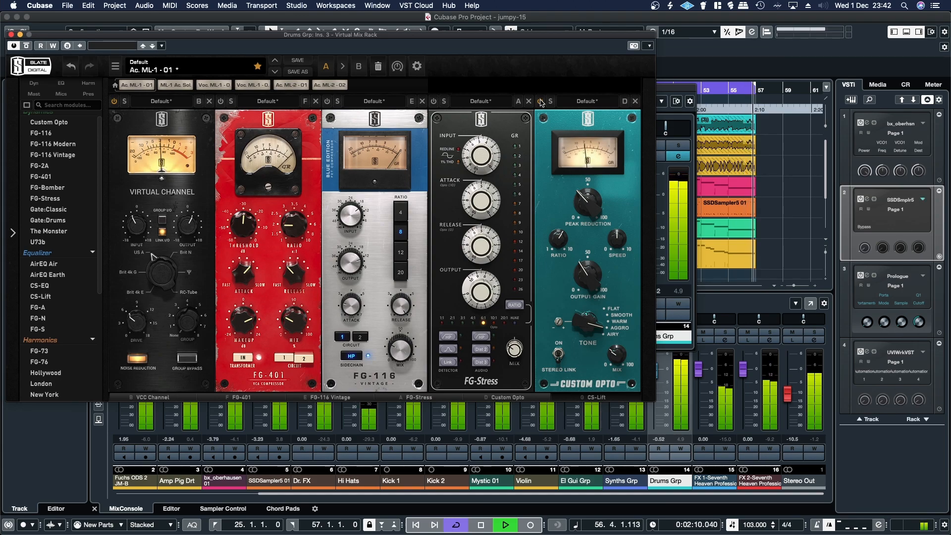
Audition FG-Stress and FG-116 Vintage one after another on the drums in the full mix.
left_click(435, 102)
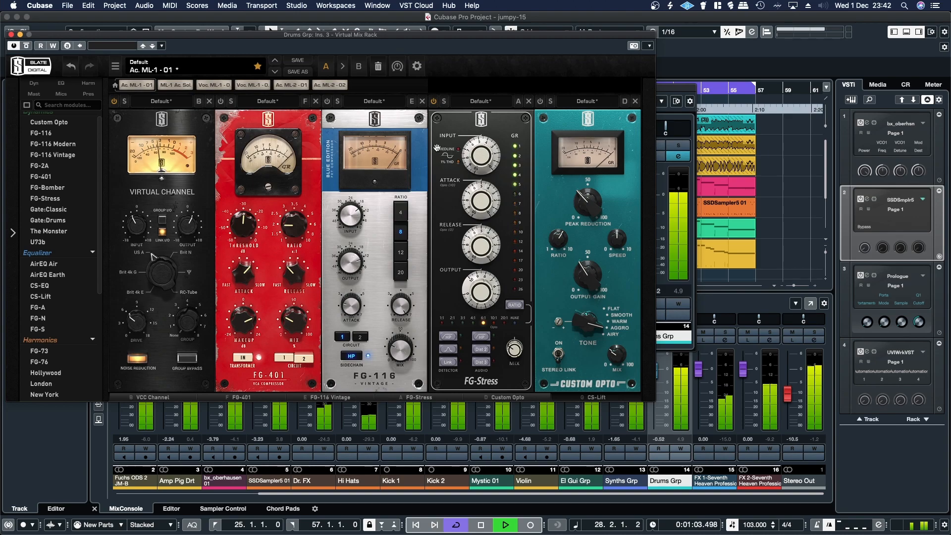
left_click(327, 101)
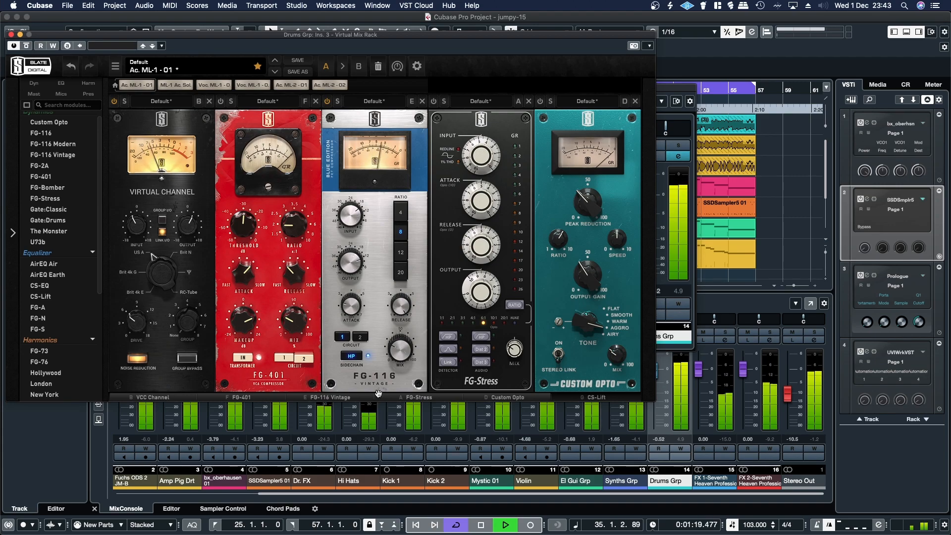
left_click(328, 103)
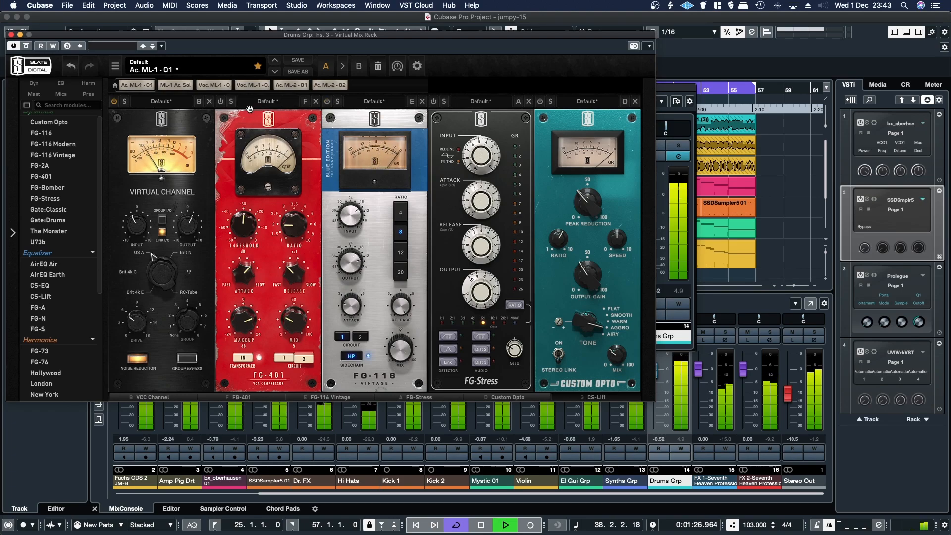
Switch on FG-401, set its makeup gain to about +11.2 dB and ratio to 5, and fine-tune the threshold.
left_click(221, 103)
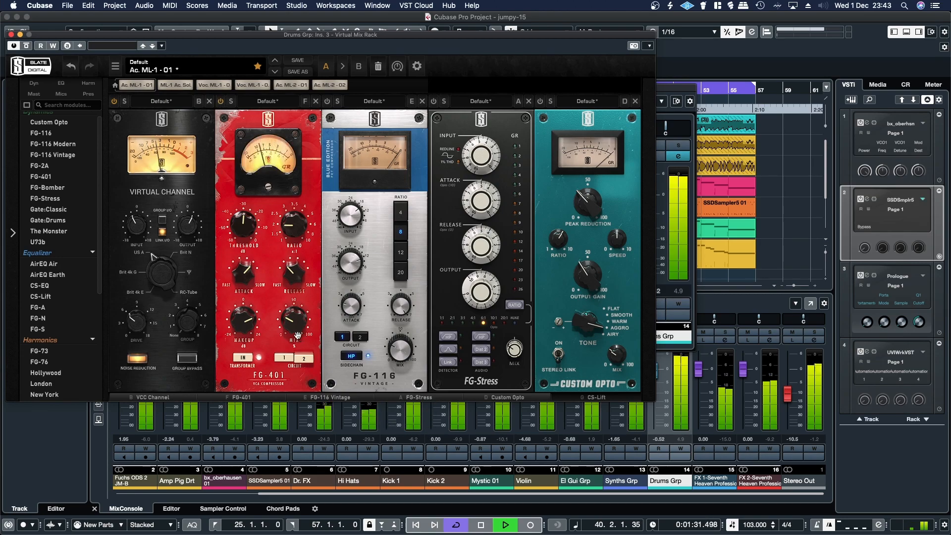
mouse_move(235, 327)
left_click_drag(236, 327, 223, 311)
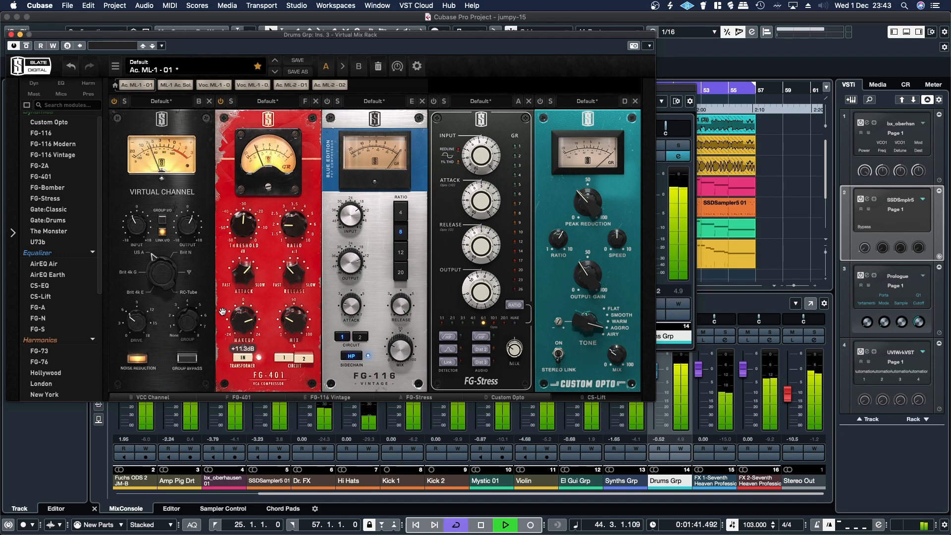
left_click_drag(222, 311, 222, 311)
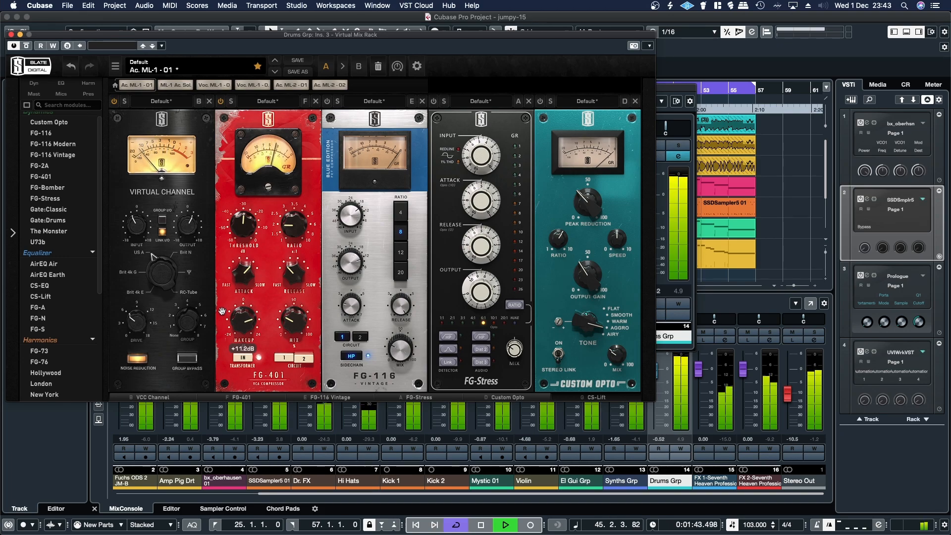
left_click_drag(238, 225, 283, 167)
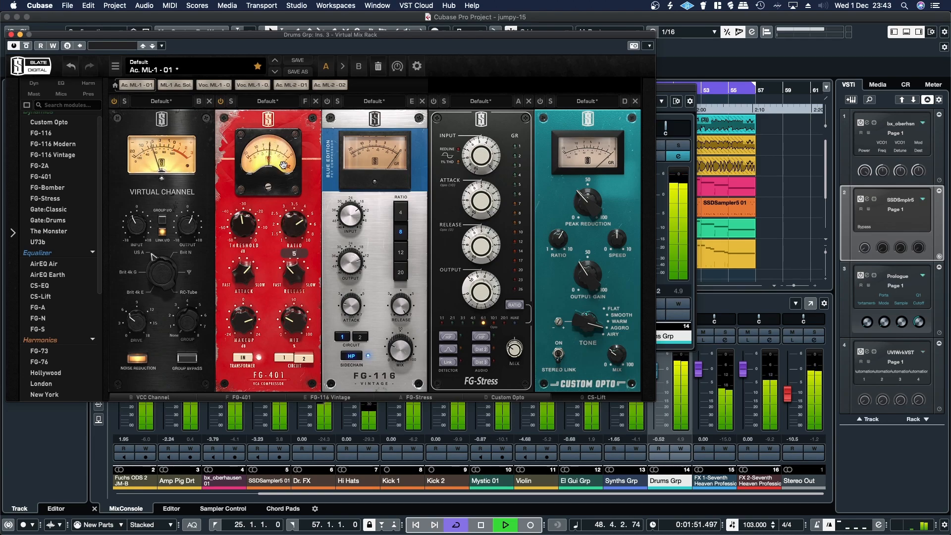
left_click_drag(246, 226, 241, 219)
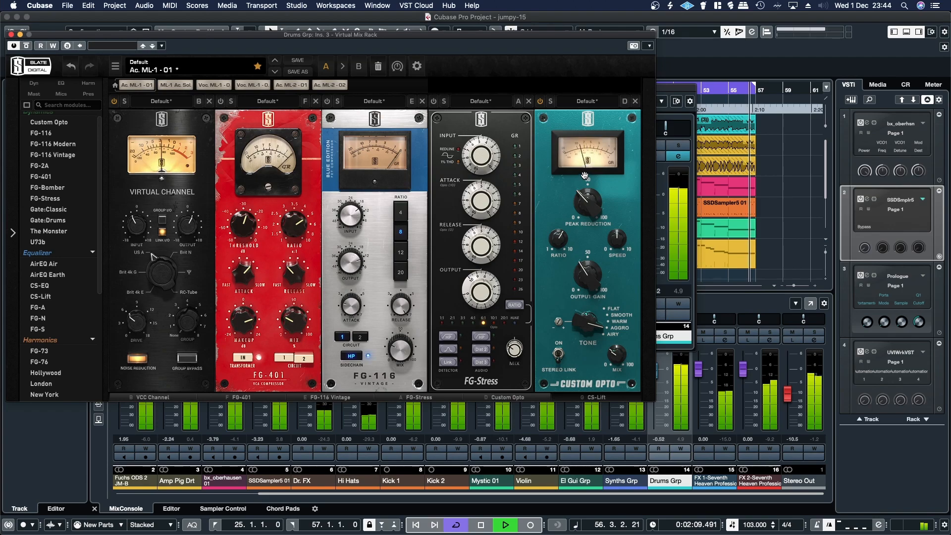
Lower the speed on Custom Opto and set its output gain to about 40.2.
left_click_drag(615, 241, 610, 267)
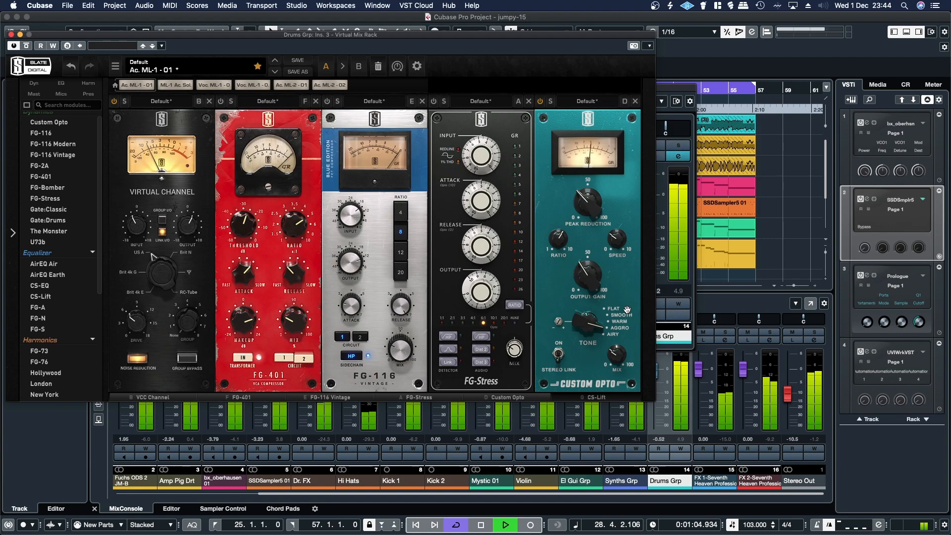
mouse_move(585, 281)
left_click_drag(585, 279, 584, 277)
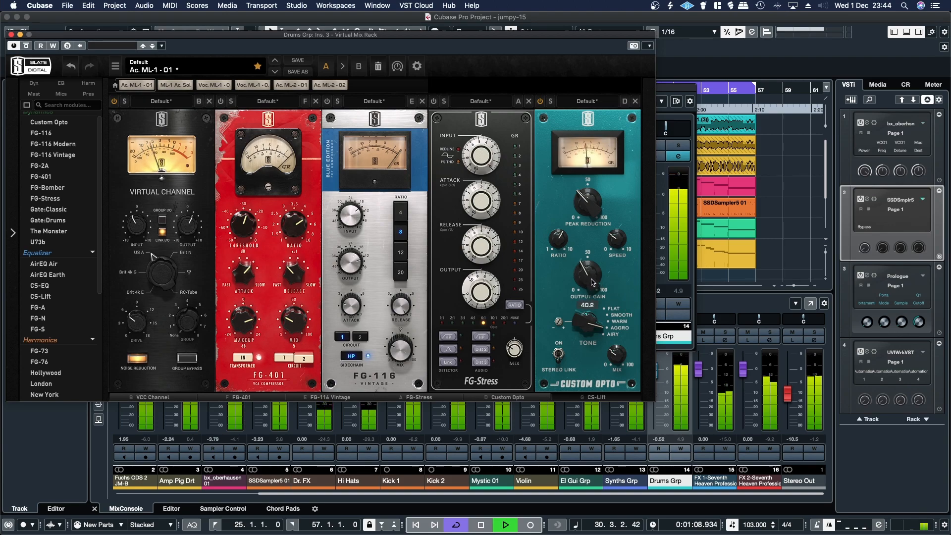
Switch from Custom Opto back to FG-Stress and audition it on the drums in the full mix.
left_click(434, 101)
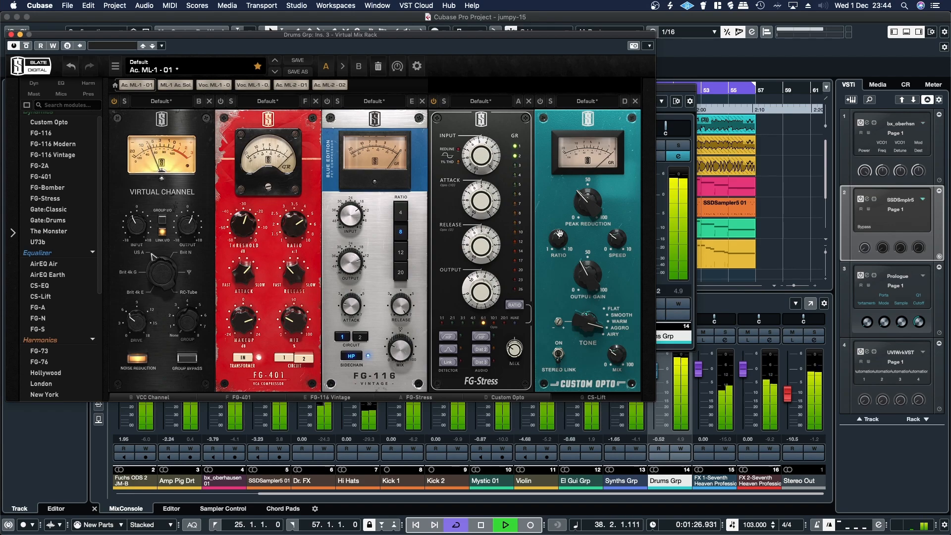
mouse_move(469, 290)
scroll(469, 290, "up", 1)
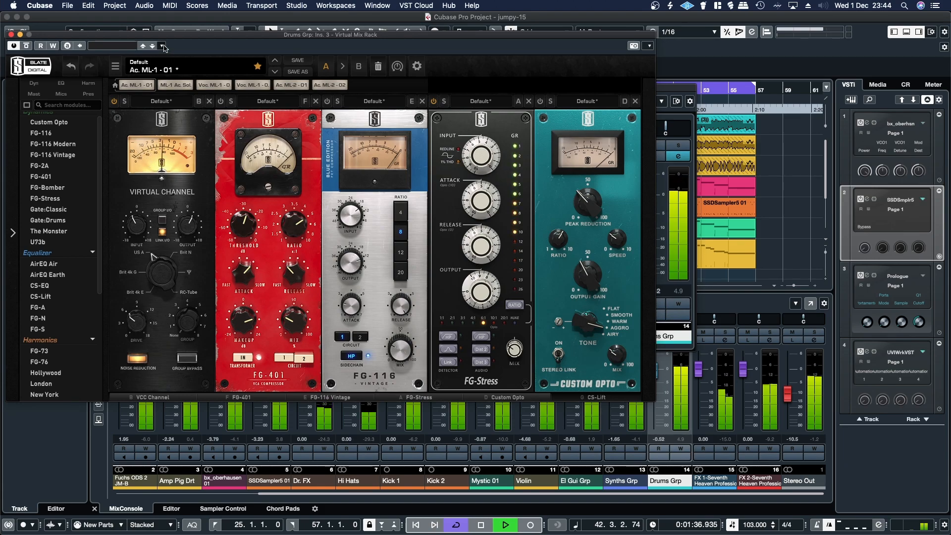
Stop playback and move the Virtual Mix Rack window over the middle of the project.
key("space")
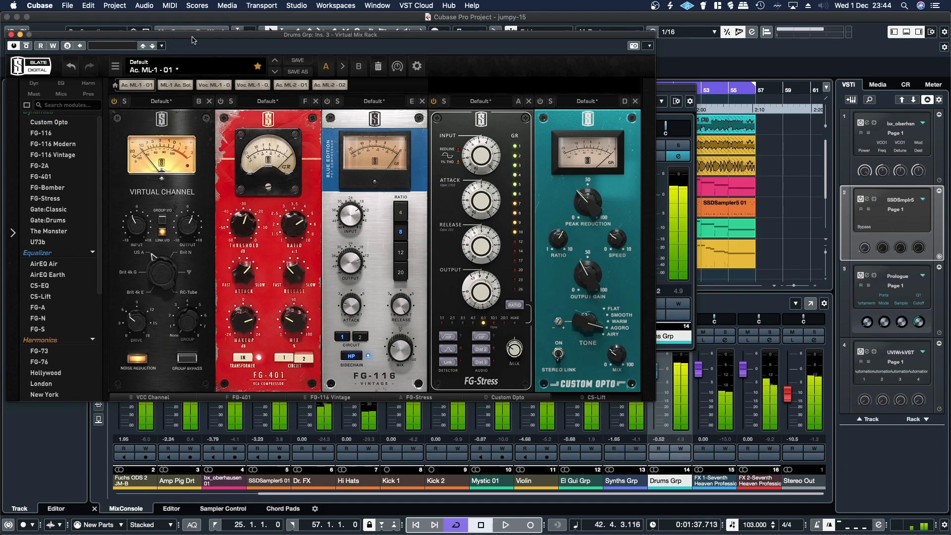
left_click_drag(193, 36, 337, 80)
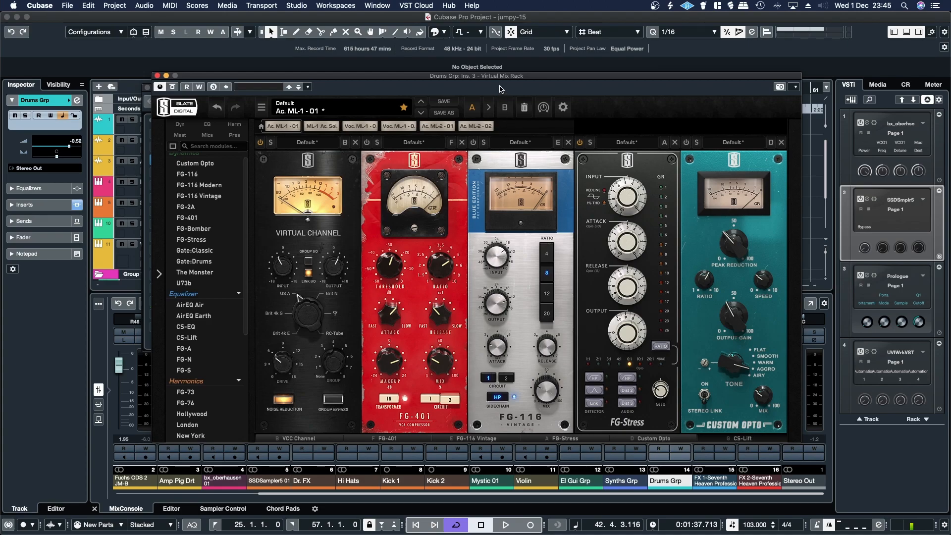
left_click_drag(498, 76, 486, 70)
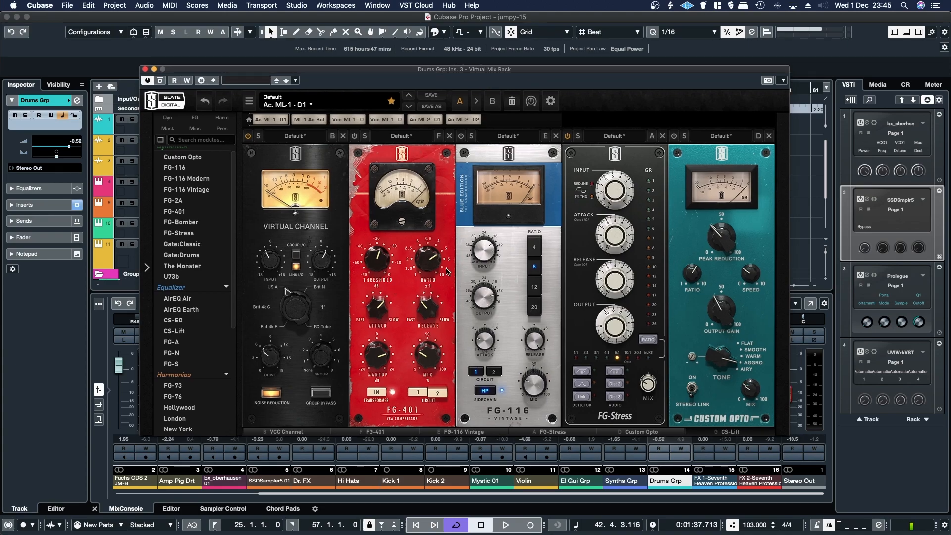